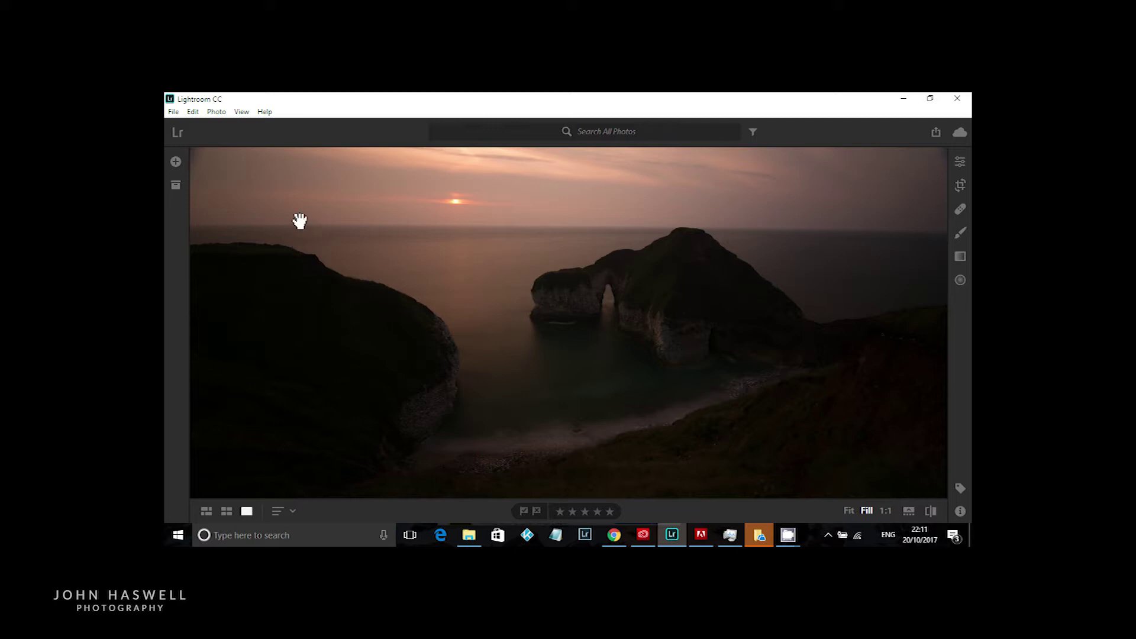
Step: Open the Add Photos file browser on the Flamborough folder showing AGP_8858.NEF
left_click(176, 161)
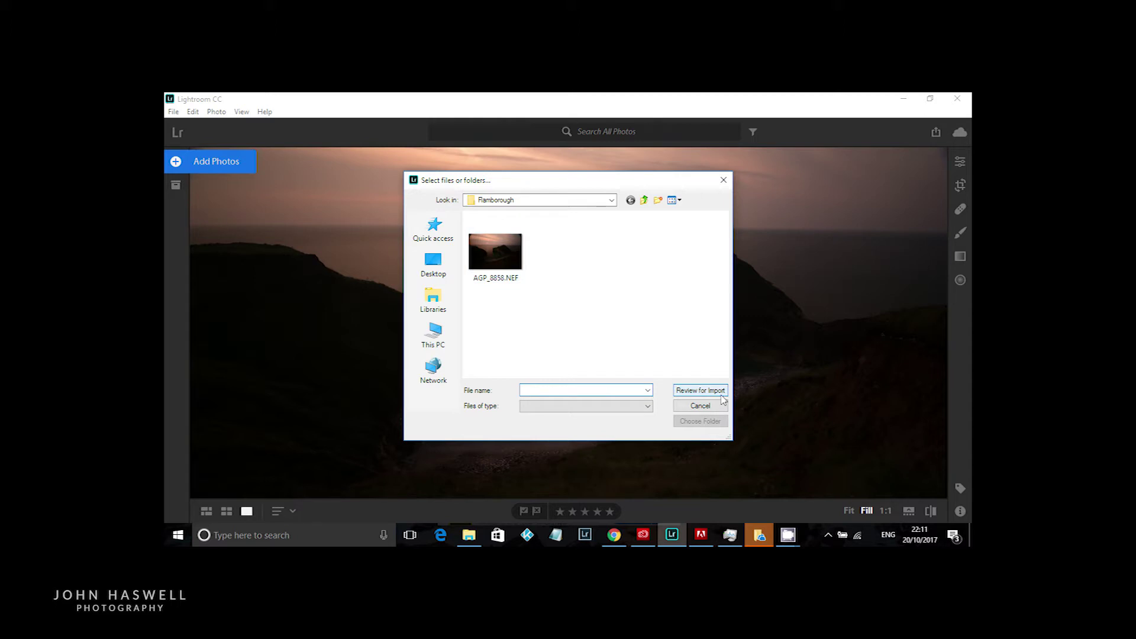
Step: Close the file browser, check the arch at 1:1, then fit the whole photo to the view
left_click(722, 181)
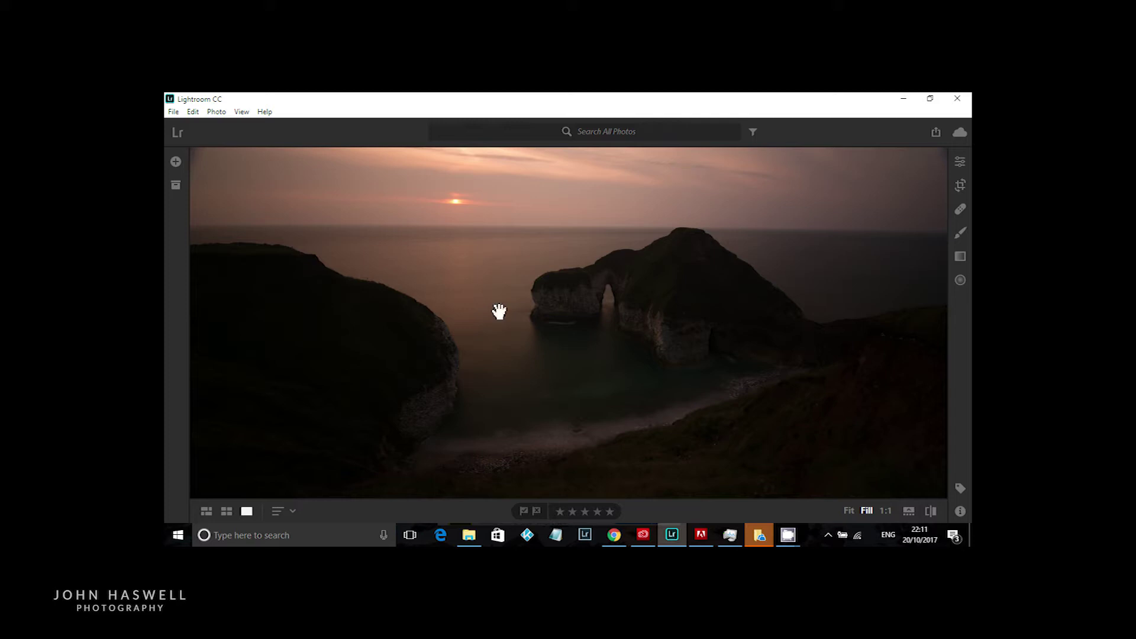
left_click(886, 510)
left_click(848, 511)
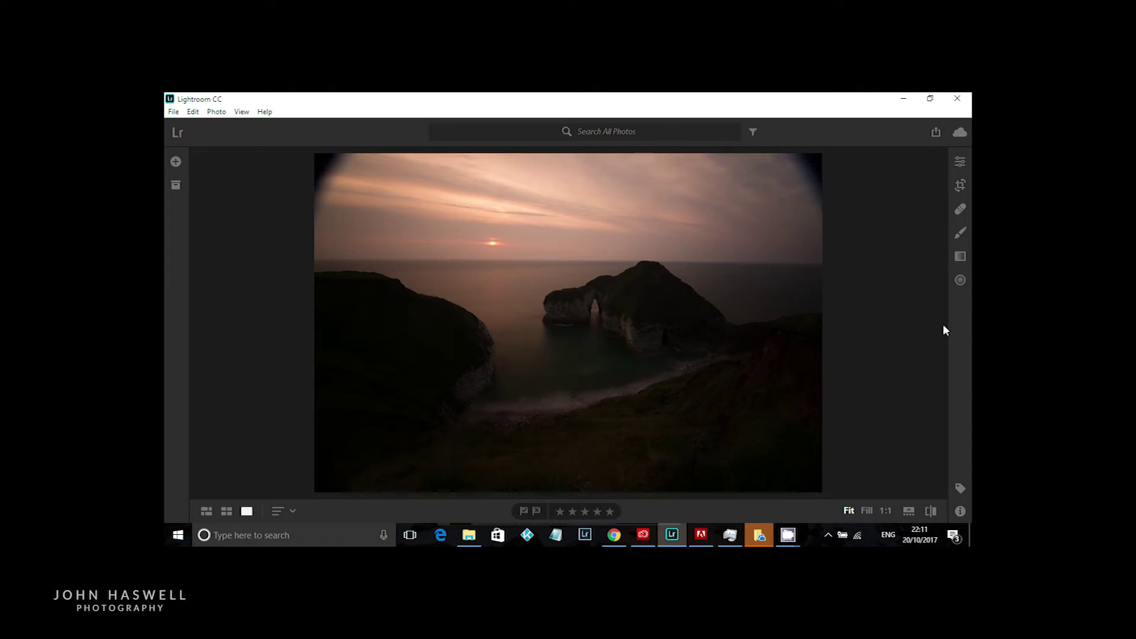
Step: Crop inward from the top-right, top-left and bottom-left corners to remove the dark vignetted corners
left_click(961, 185)
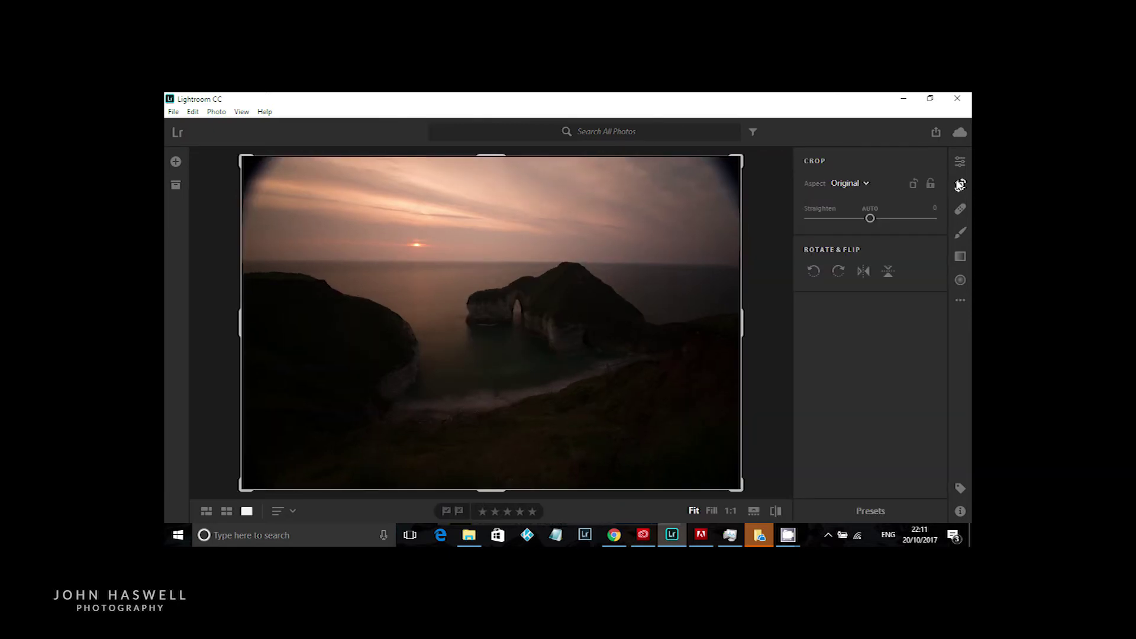
left_click_drag(747, 156, 732, 168)
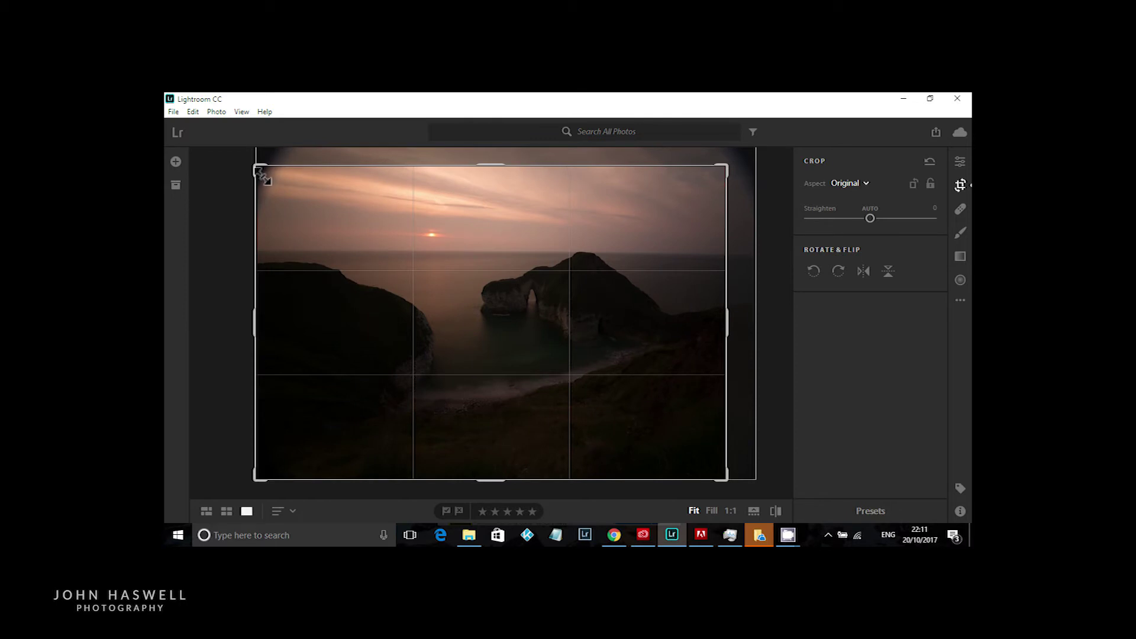
left_click_drag(262, 176, 274, 177)
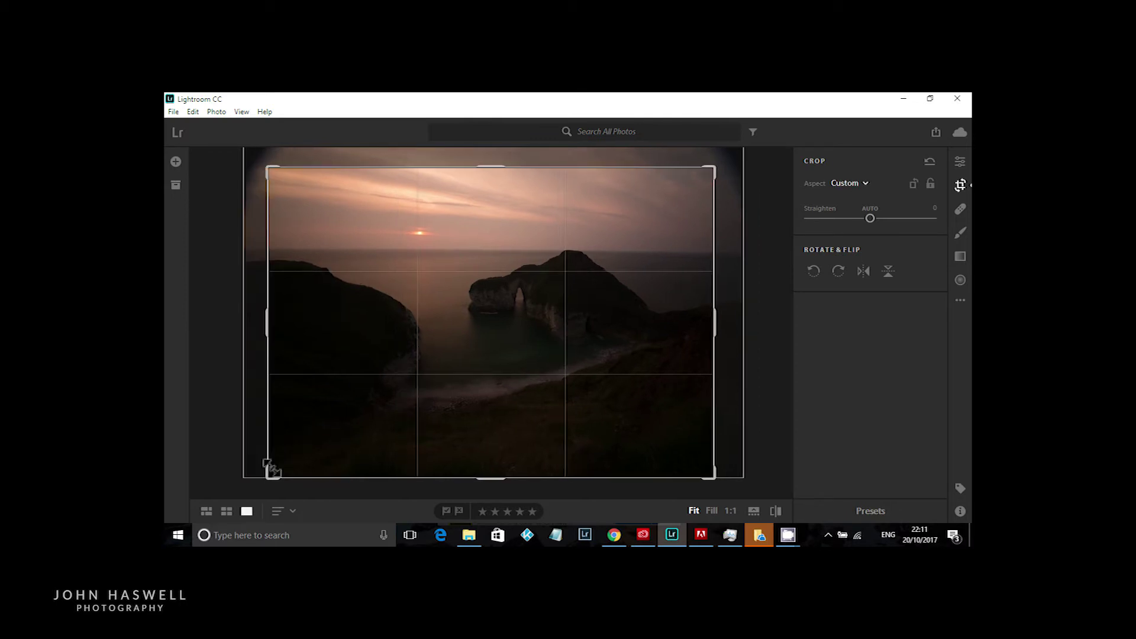
left_click_drag(274, 484, 279, 476)
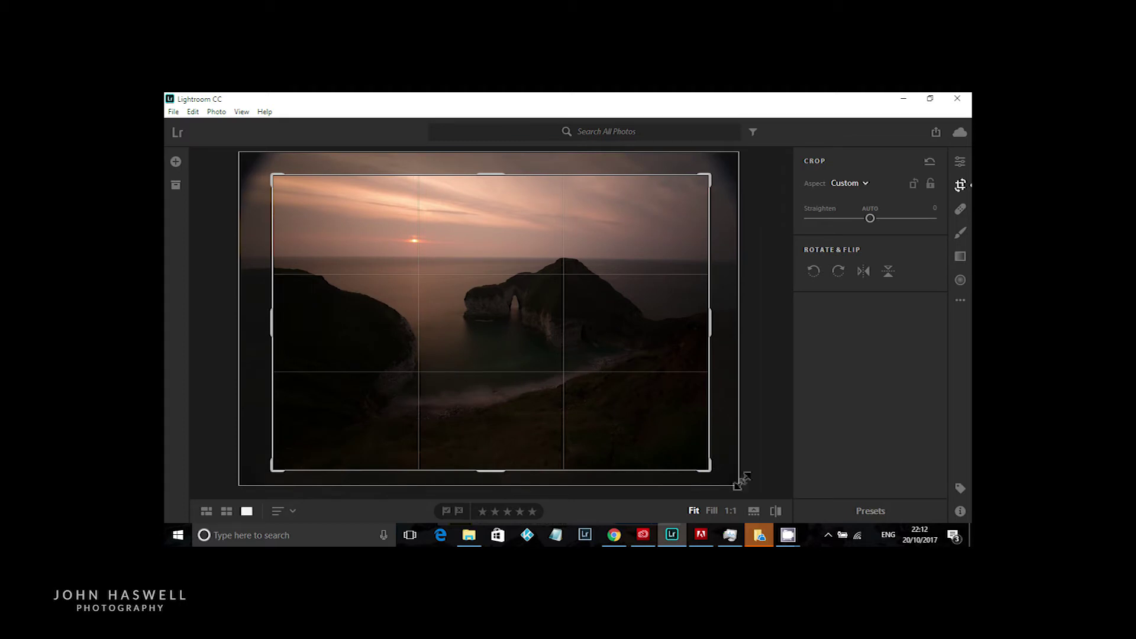
Step: Rotate the crop to Straighten -0.50 so the horizon is level
left_click_drag(725, 482, 725, 483)
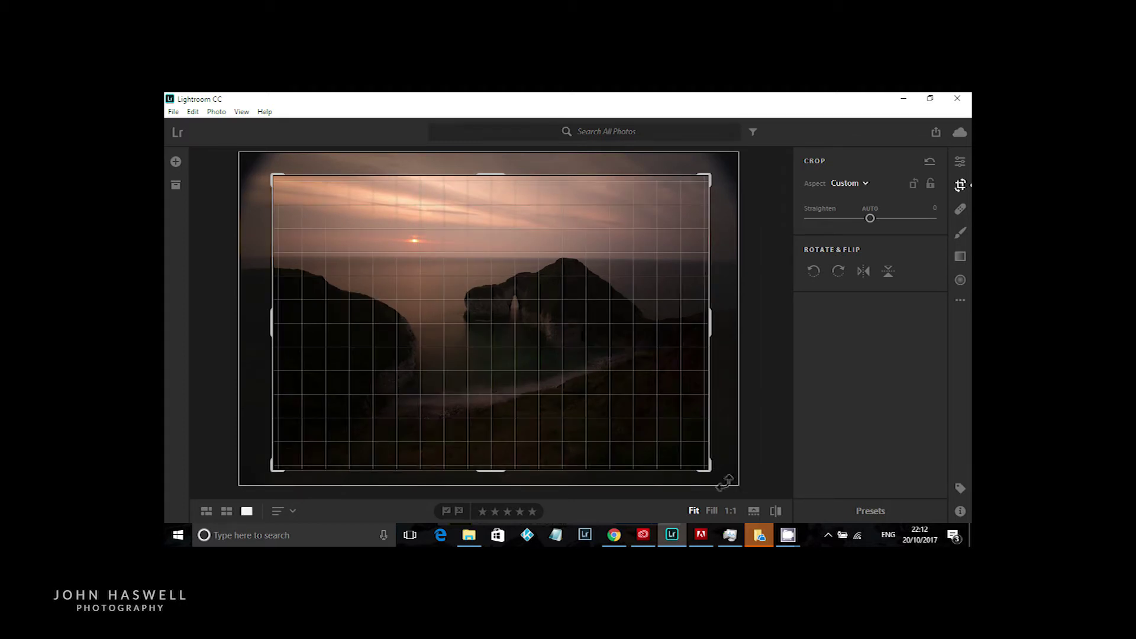
left_click_drag(724, 483, 725, 482)
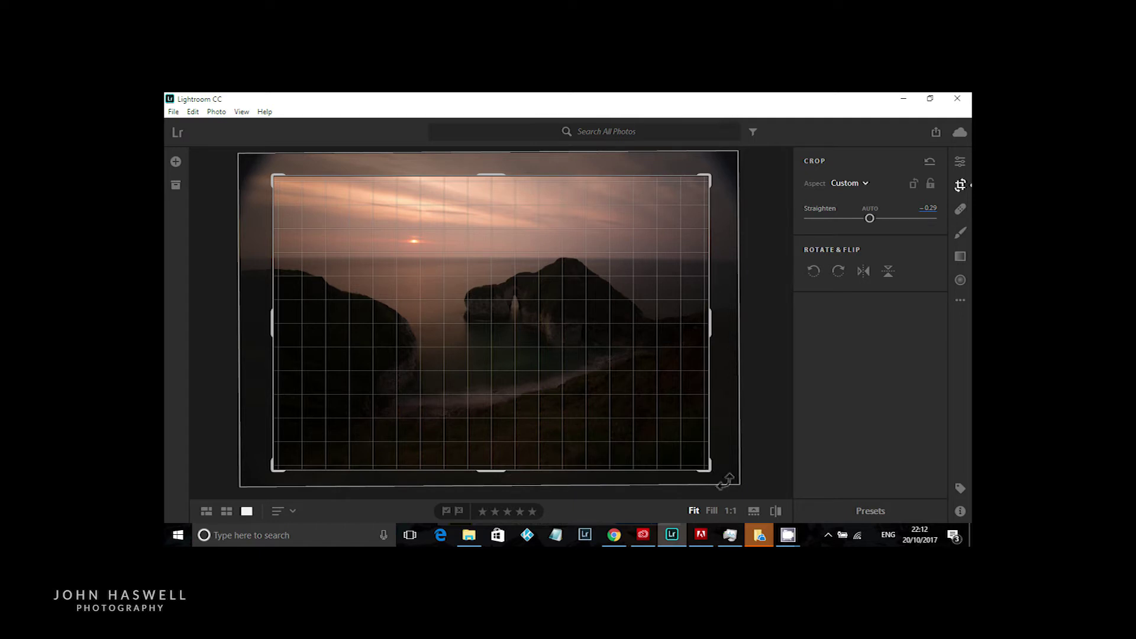
left_click_drag(724, 482, 726, 482)
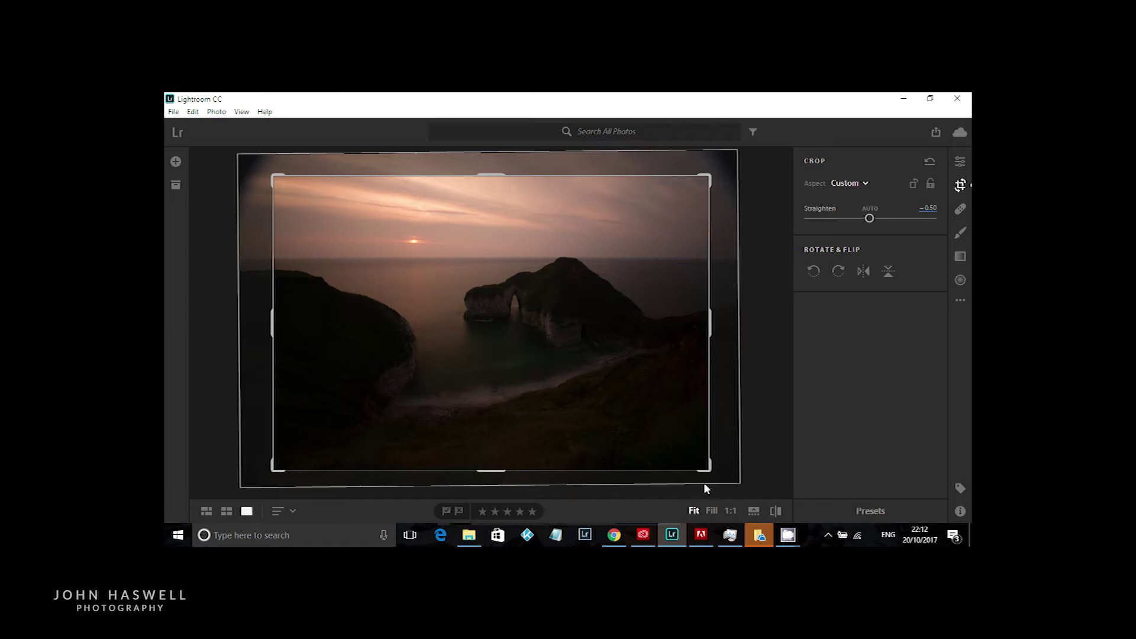
left_click_drag(726, 482, 725, 482)
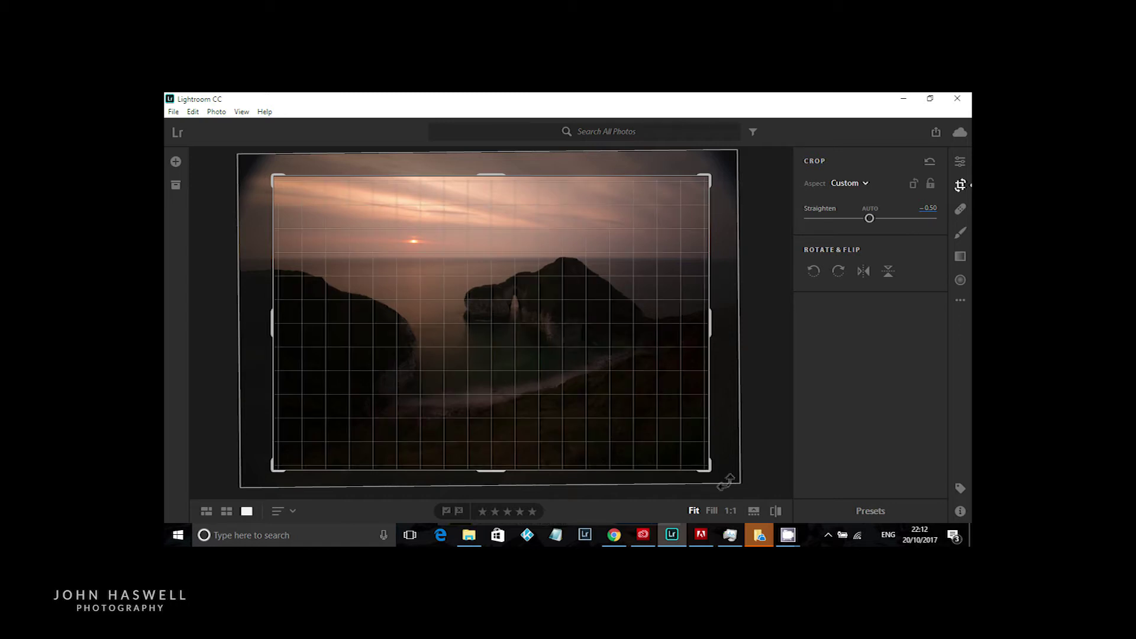
left_click(960, 162)
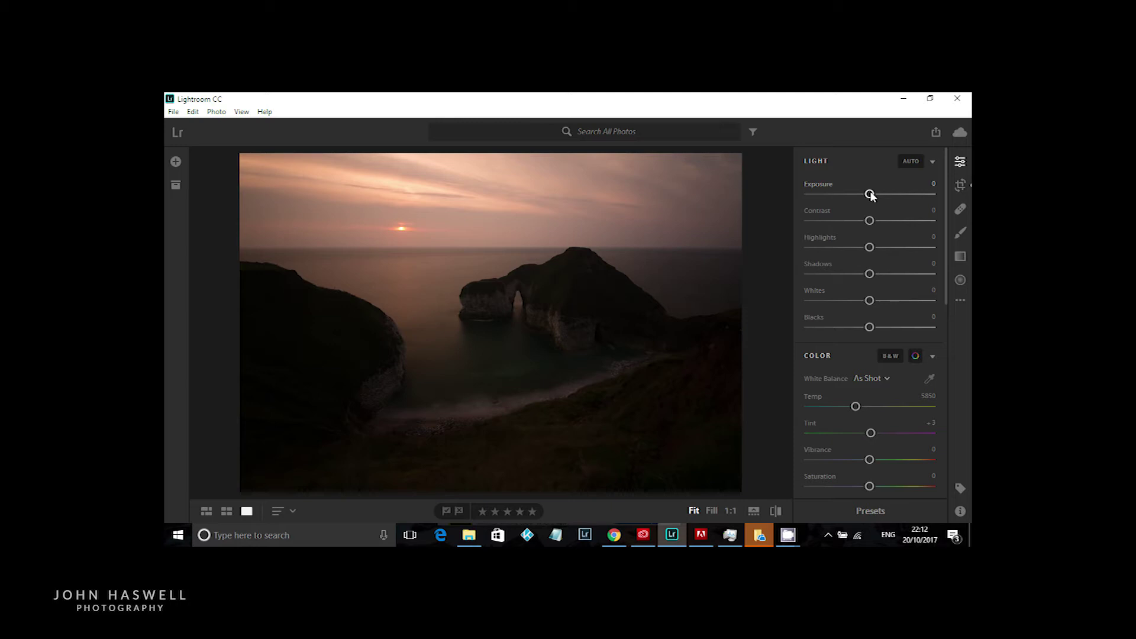
Step: Set Light to Exposure +2.05, Contrast +1, Highlights -100 and Shadows +53
left_click_drag(870, 194, 897, 197)
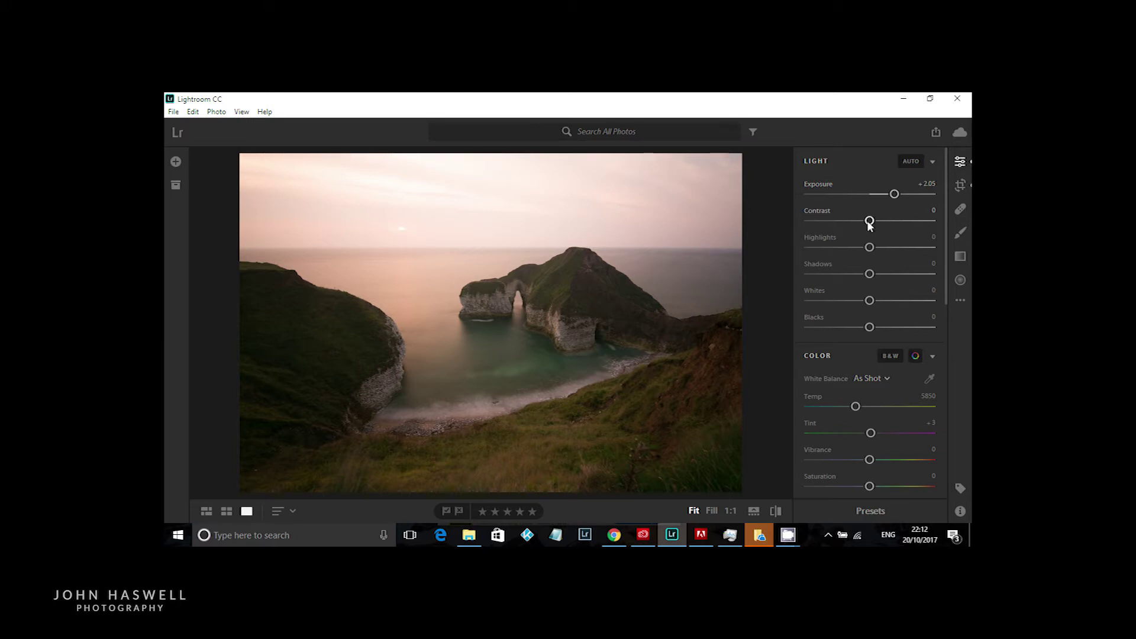
mouse_move(869, 222)
left_mouse_down()
mouse_move(850, 222)
mouse_move(899, 221)
mouse_move(870, 222)
left_mouse_up()
left_click_drag(870, 220, 870, 220)
left_click_drag(870, 248, 797, 248)
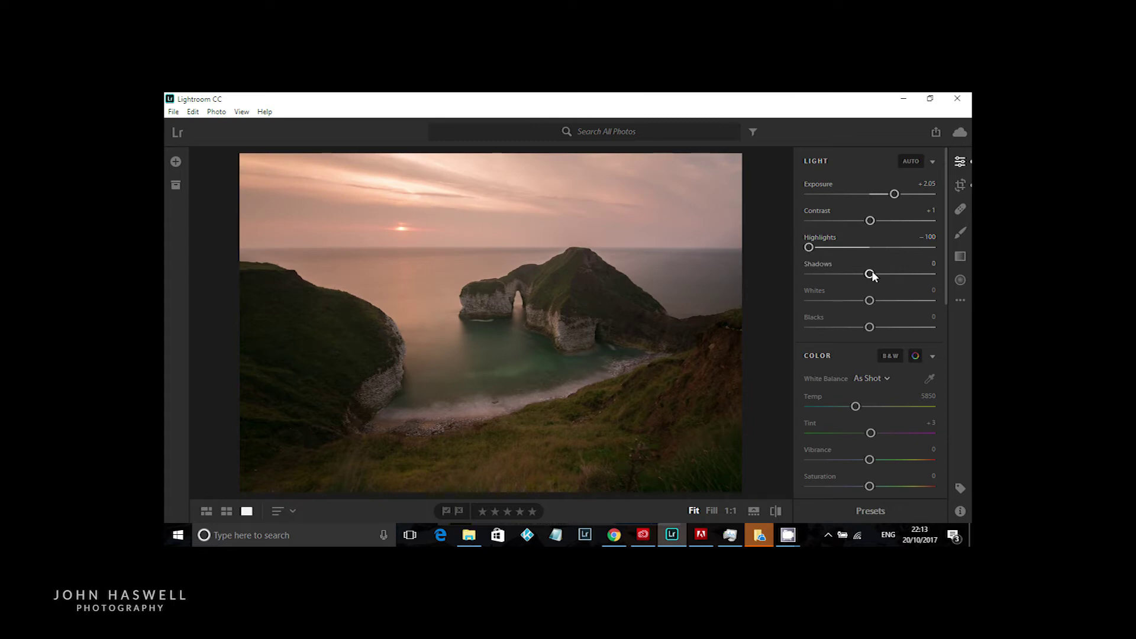
left_click_drag(869, 274, 902, 275)
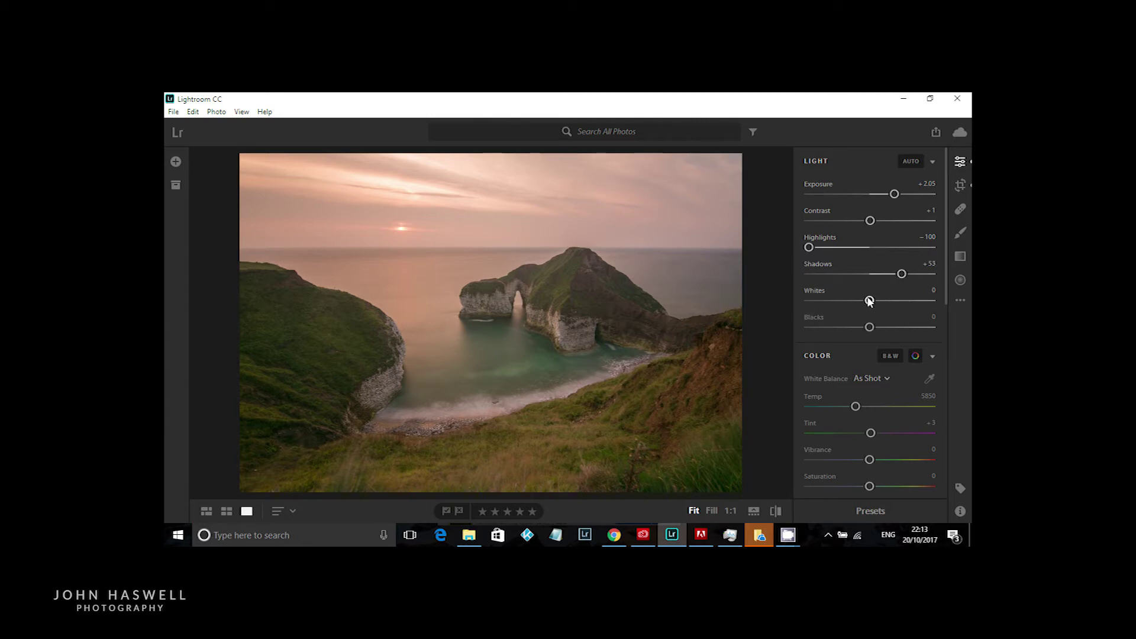
Step: Raise Whites to +19 using the Alt clipping preview to avoid blown highlights
key("alt")
left_click(869, 301, "alt")
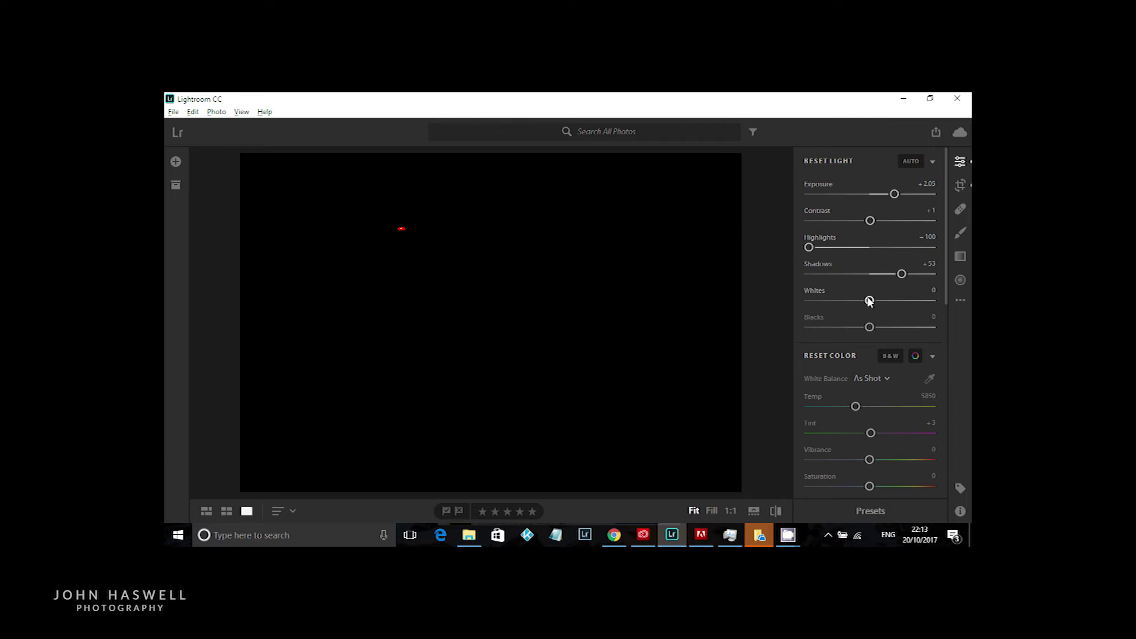
left_click_drag(869, 300, 883, 302)
left_click_drag(882, 302, 881, 302)
left_click_drag(881, 302, 881, 301)
left_click_drag(880, 302, 881, 301)
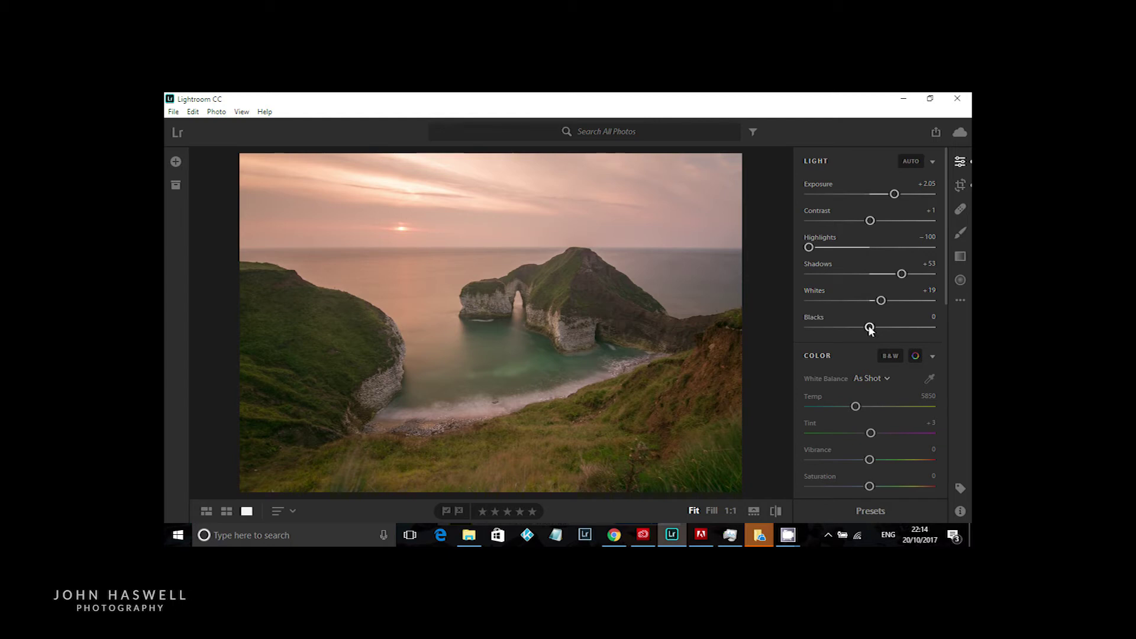
Step: Lower Blacks to -47 while watching the Alt clipping preview
key("alt")
left_click_drag(869, 328, 847, 330)
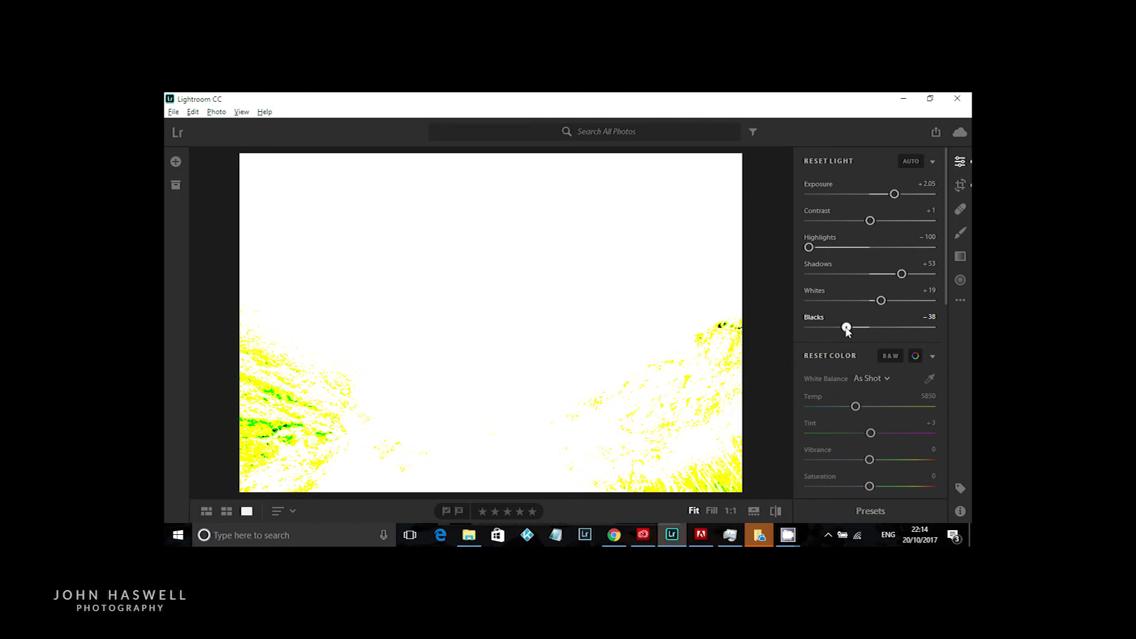
left_click_drag(847, 330, 840, 330)
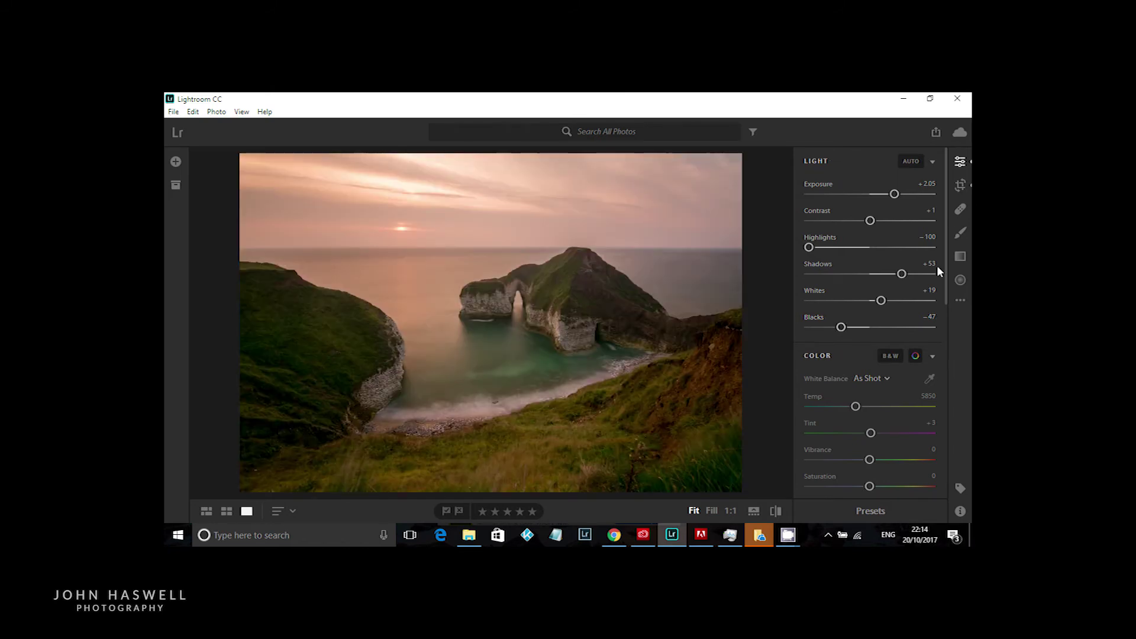
Step: In Color, set Tint to -13, Vibrance to +20 and Saturation to +4
scroll(941, 268, "down", 1)
left_click_drag(945, 267, 942, 321)
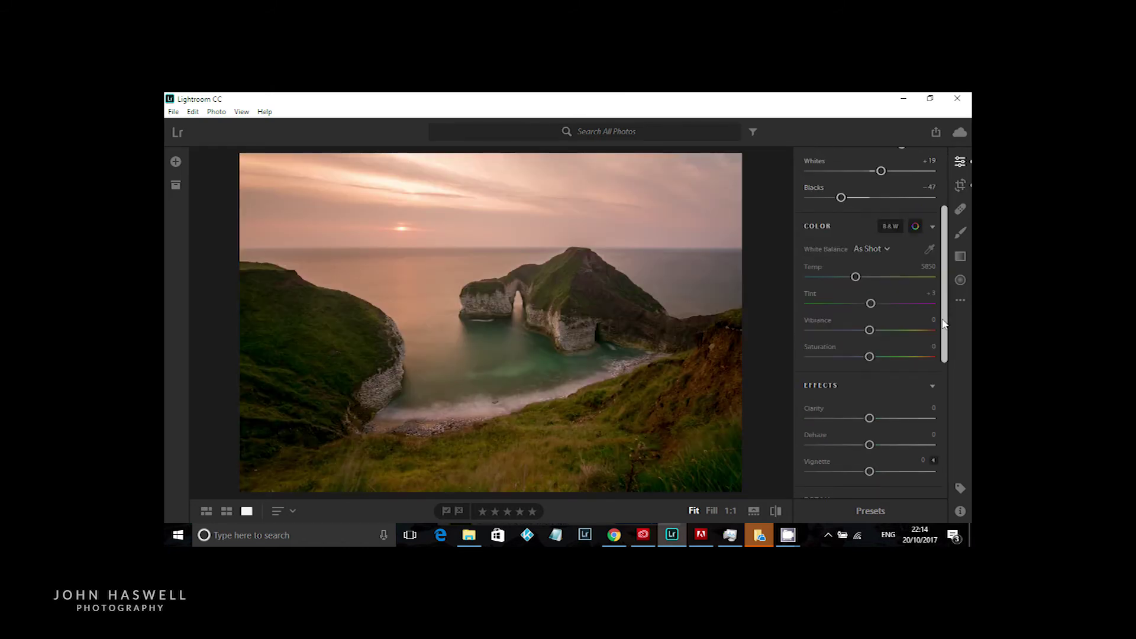
left_click_drag(943, 323, 943, 337)
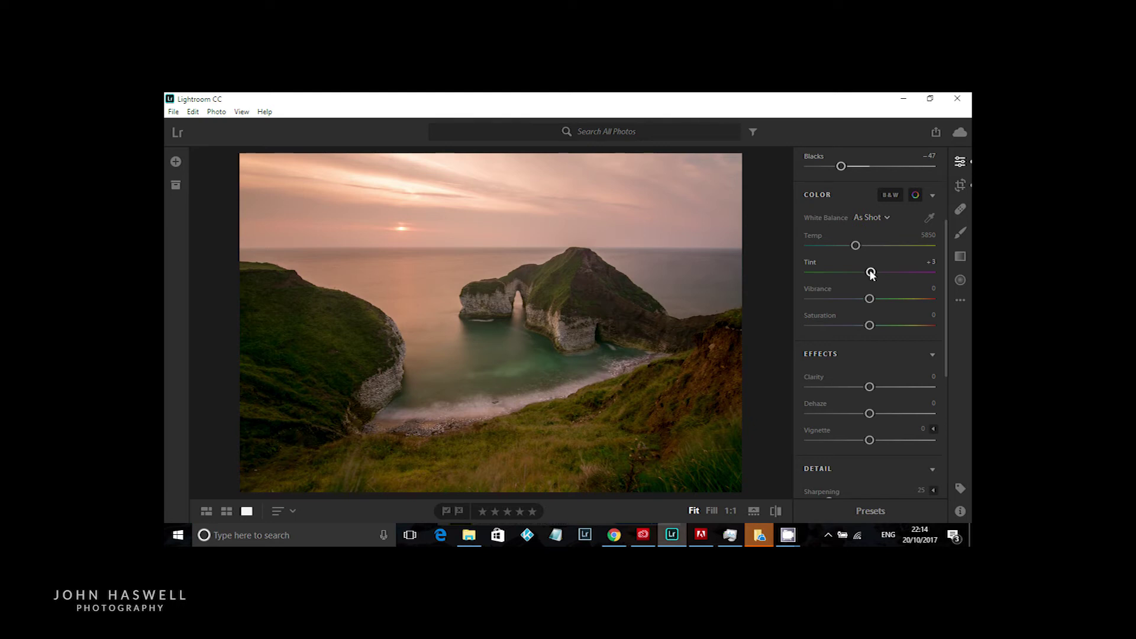
left_click_drag(870, 272, 869, 274)
left_click_drag(868, 278, 865, 279)
left_click_drag(869, 299, 882, 301)
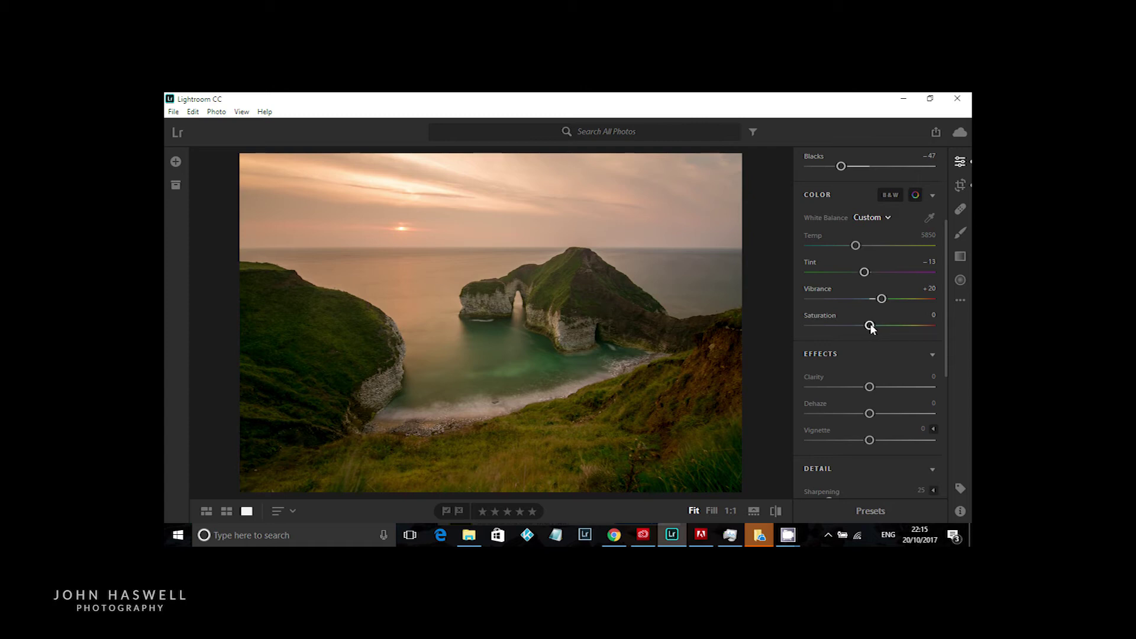
left_click_drag(870, 325, 873, 327)
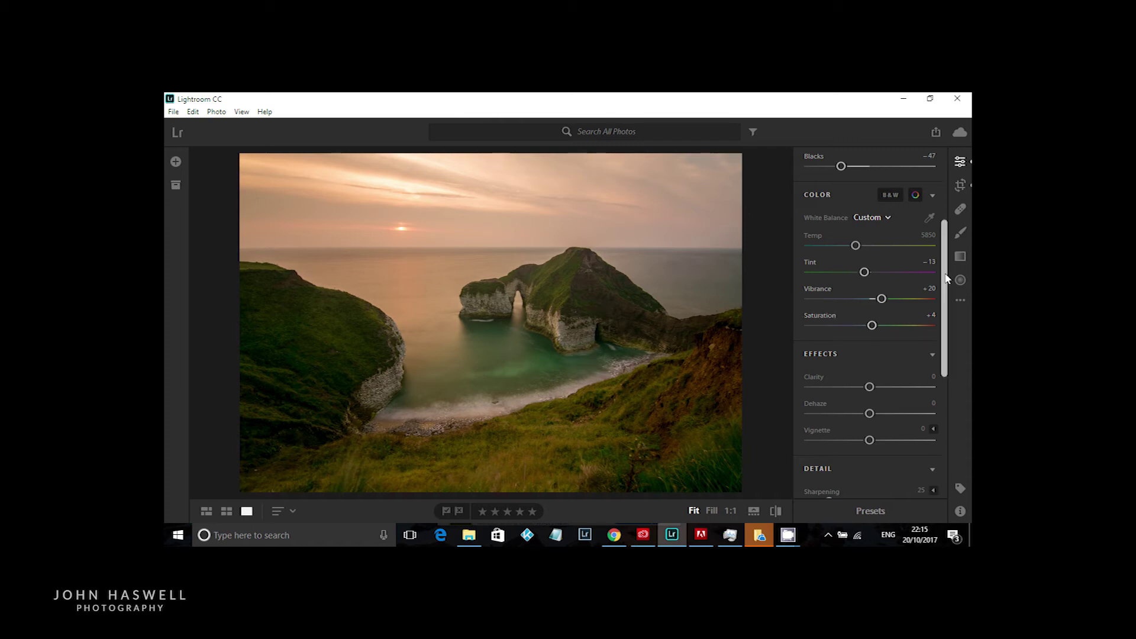
Step: In Effects, raise Clarity to about +35 for crisper midtone detail
scroll(947, 322, "down", 3)
scroll(876, 278, "down", 1)
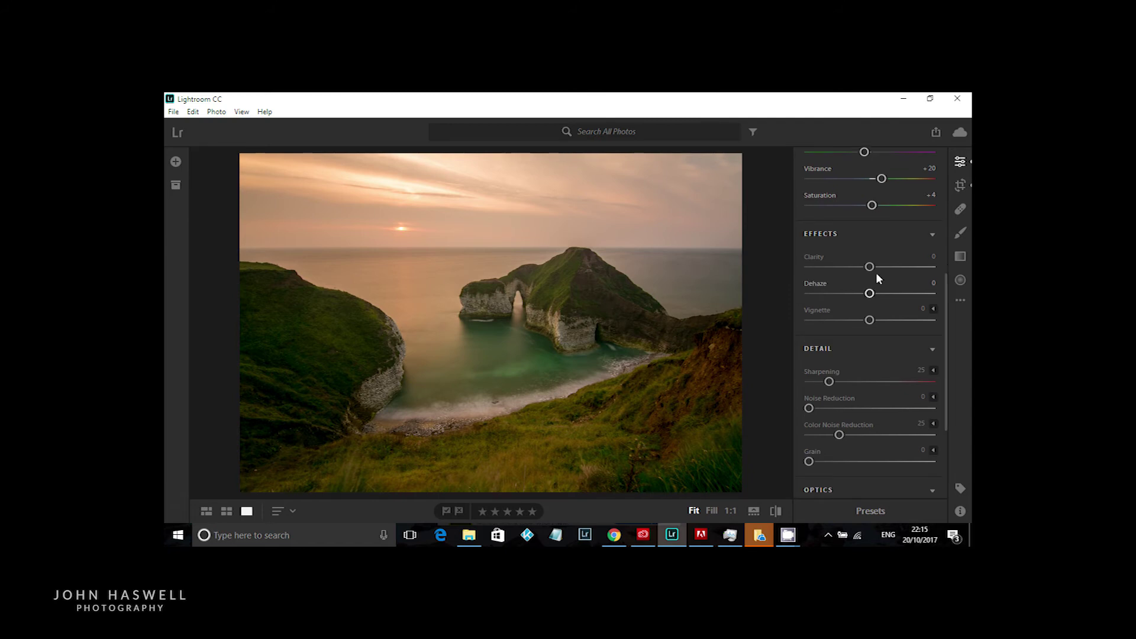
left_click_drag(870, 268, 893, 269)
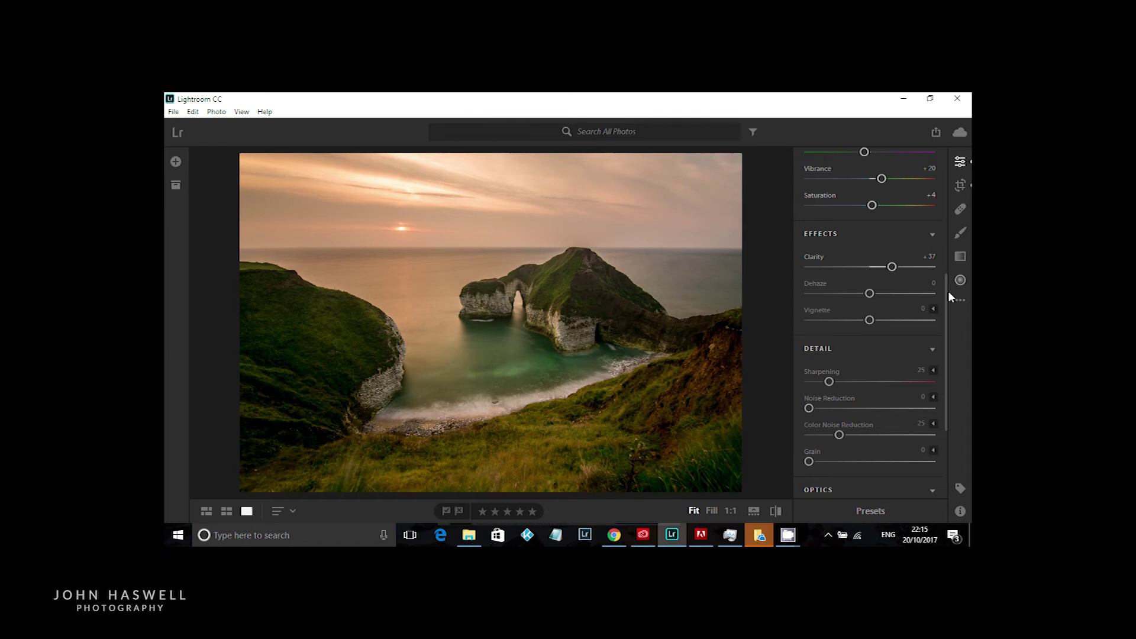
Step: Raise Detail Sharpening from 25 to 42 using the Alt greyscale mask preview
left_click_drag(948, 296, 945, 322)
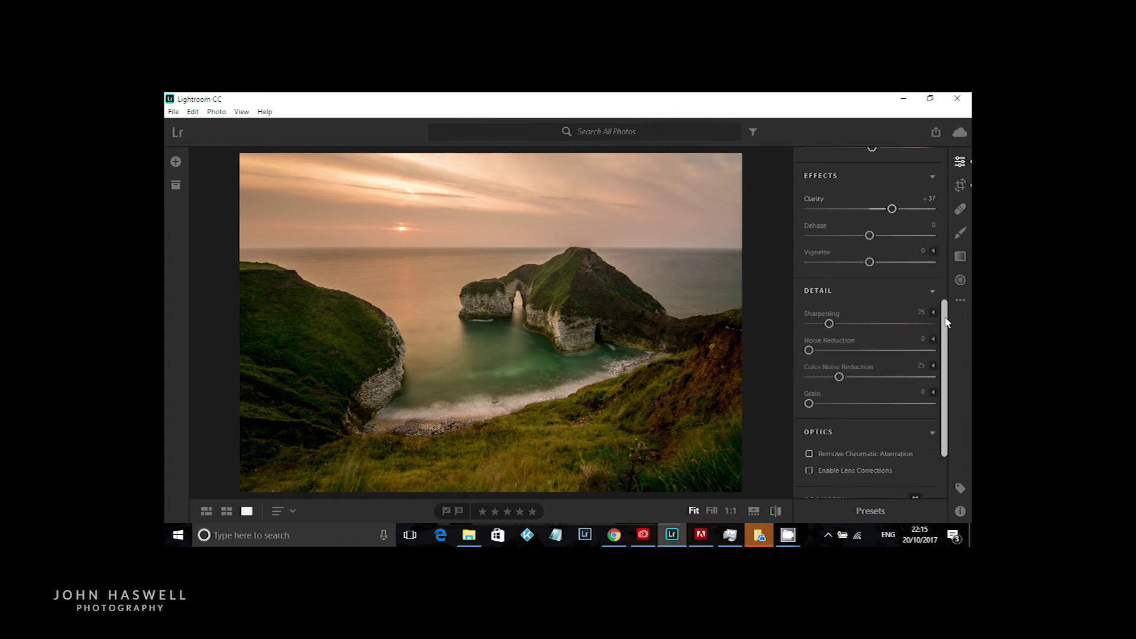
left_click_drag(829, 321, 838, 321)
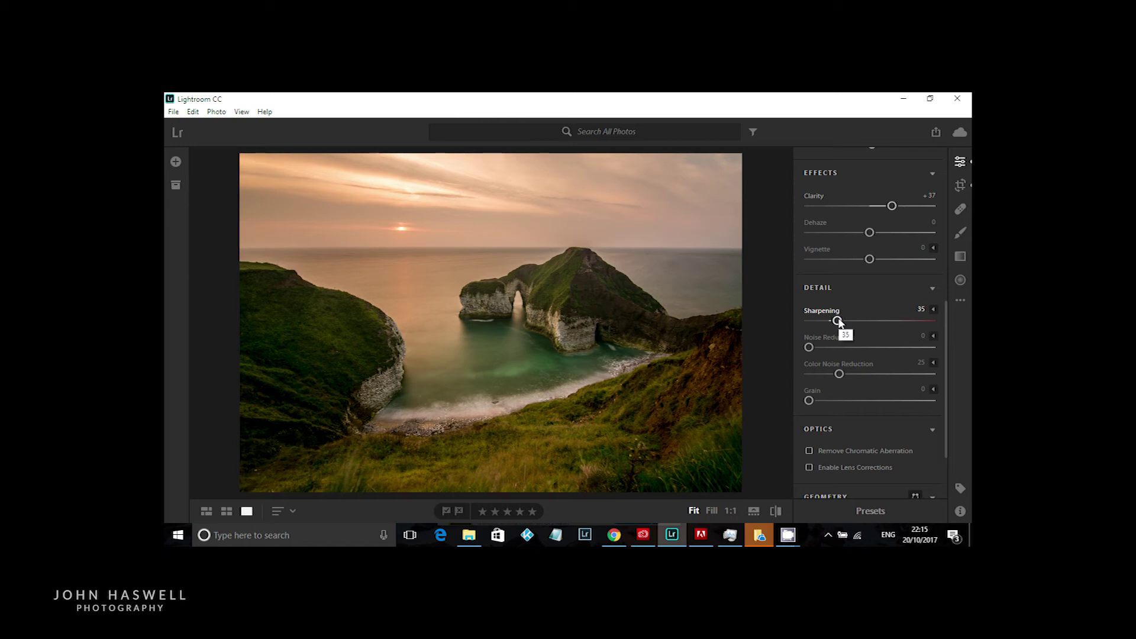
key("alt")
left_click(838, 320, "alt")
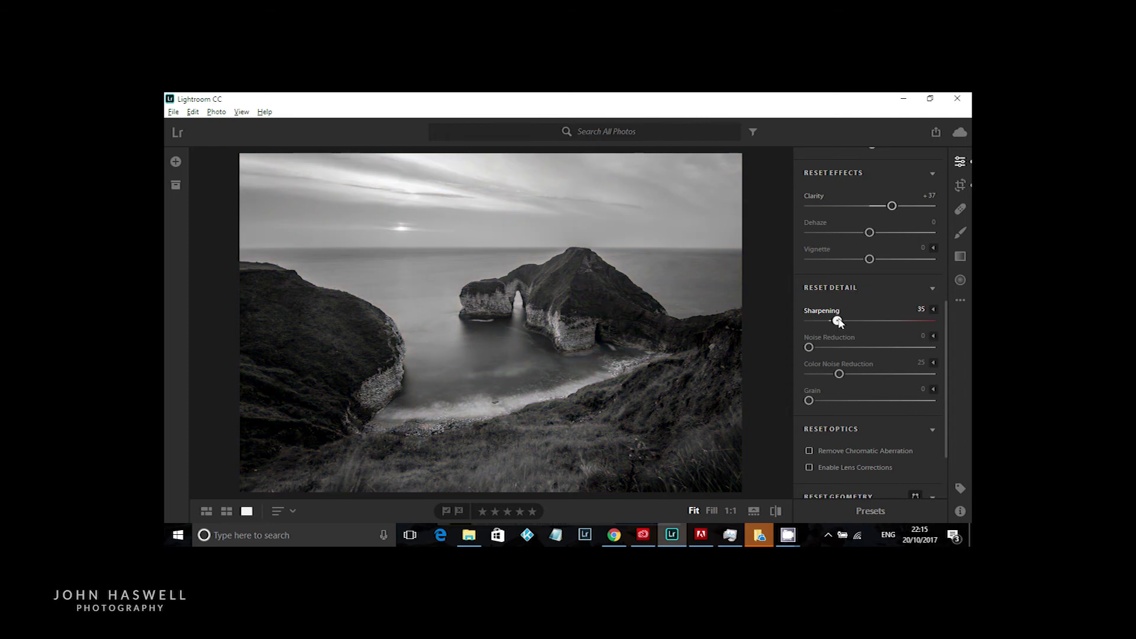
left_click_drag(838, 320, 842, 322)
left_click_drag(843, 322, 843, 321)
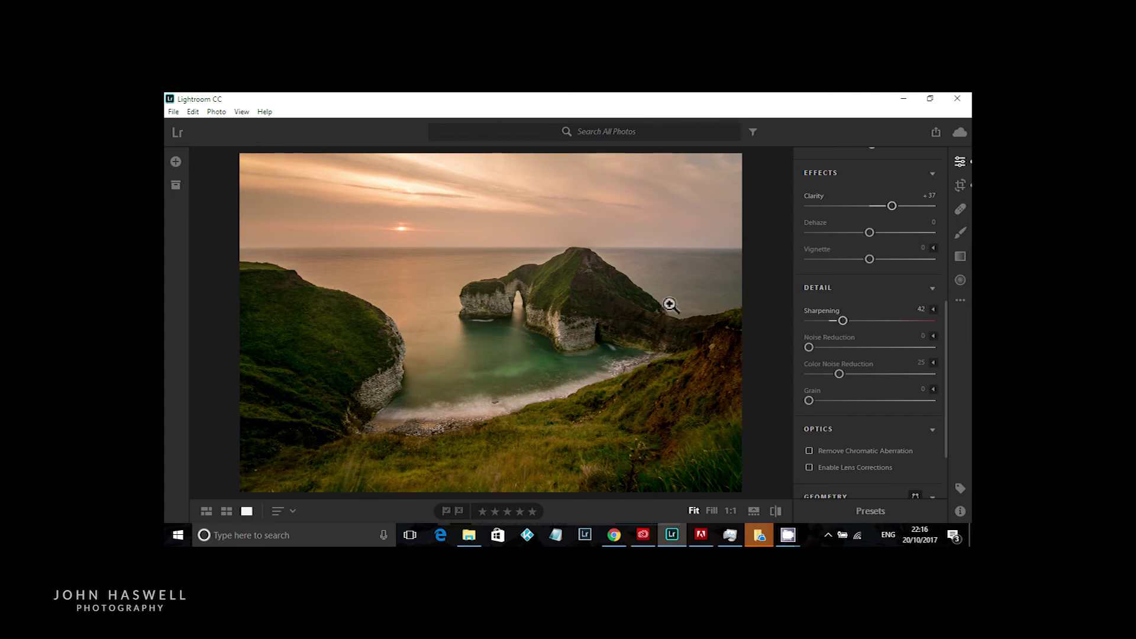
left_click(730, 511)
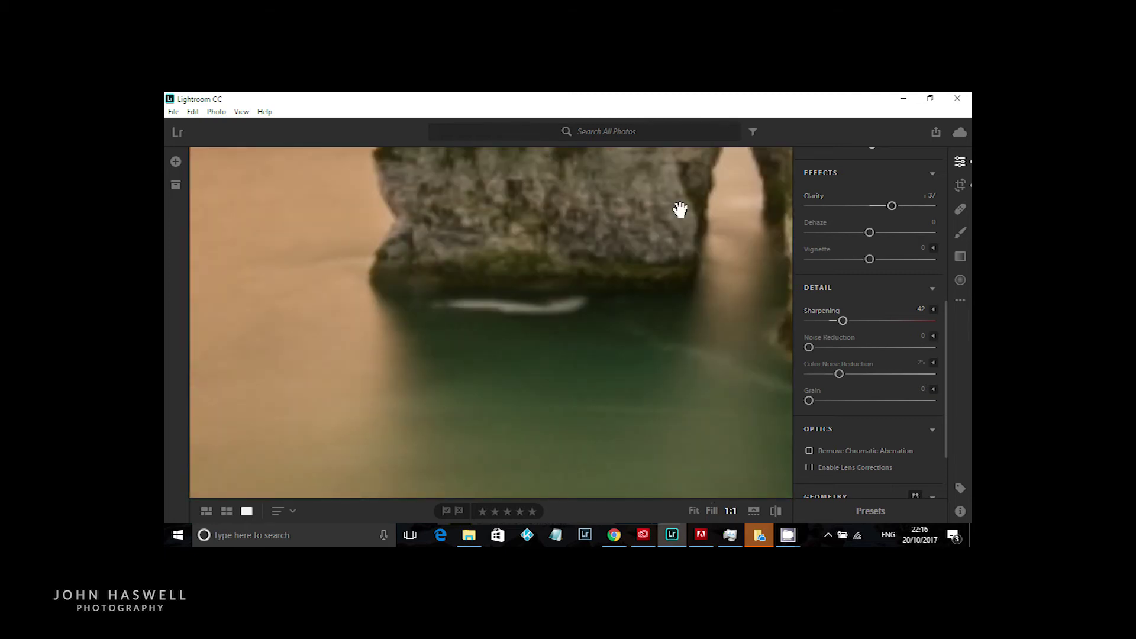
Step: Pan the 100% view across the rock arch, sky and hilltop to inspect noise
left_click_drag(680, 209, 651, 353)
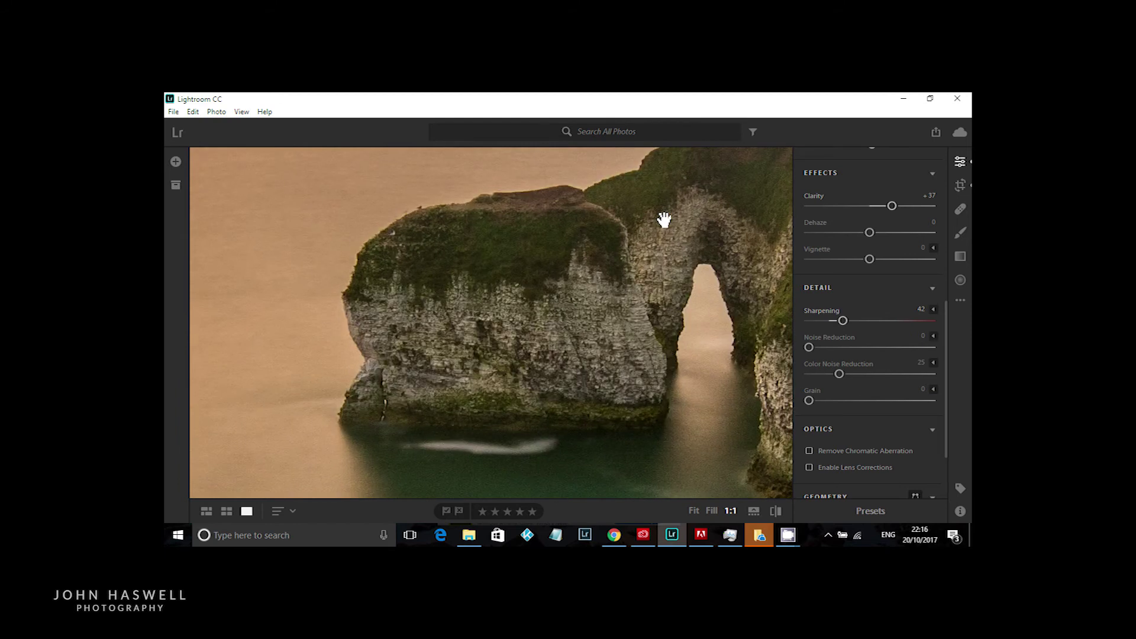
left_click_drag(664, 220, 433, 304)
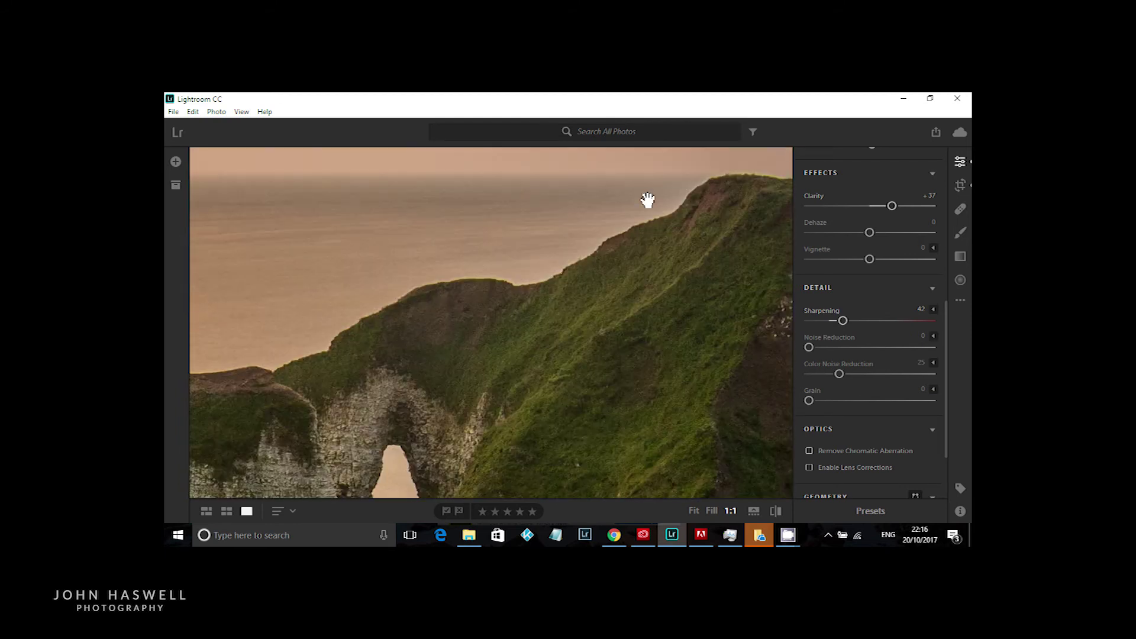
left_click(630, 252)
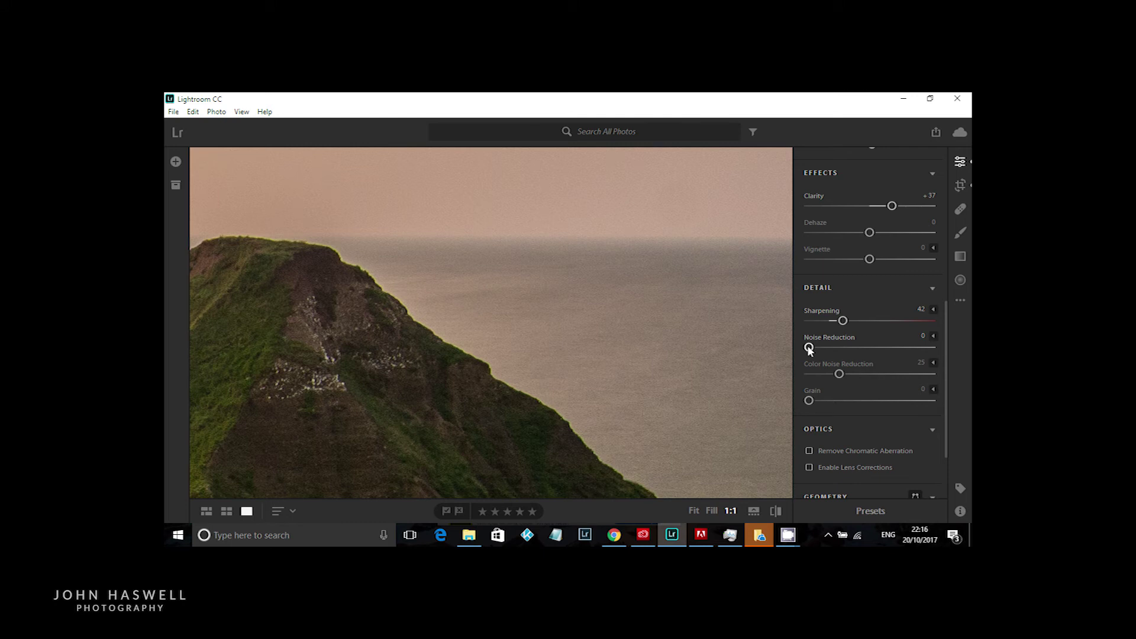
Step: Set Noise Reduction to 27
left_click_drag(810, 350, 828, 349)
left_click_drag(828, 349, 840, 349)
left_click_drag(839, 349, 846, 349)
left_click_drag(846, 348, 843, 349)
mouse_move(842, 348)
scroll(948, 380, "down", 1)
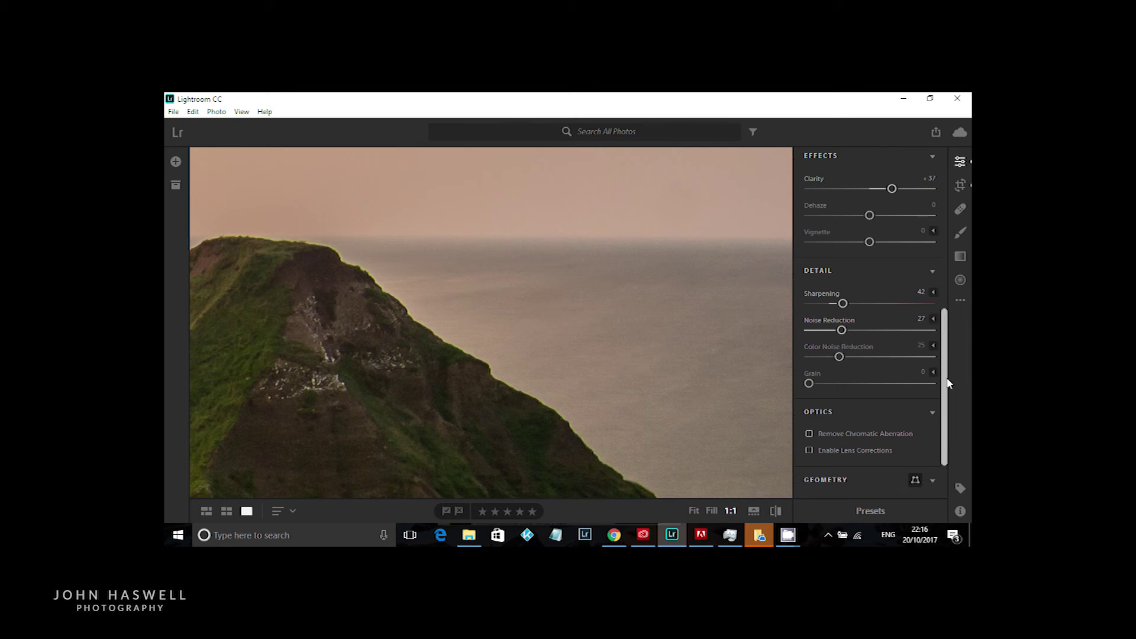
Step: In Optics, enable Remove Chromatic Aberration and Enable Lens Corrections, with the photo fitted to view
left_click_drag(947, 379, 950, 406)
scroll(827, 395, "down", 1)
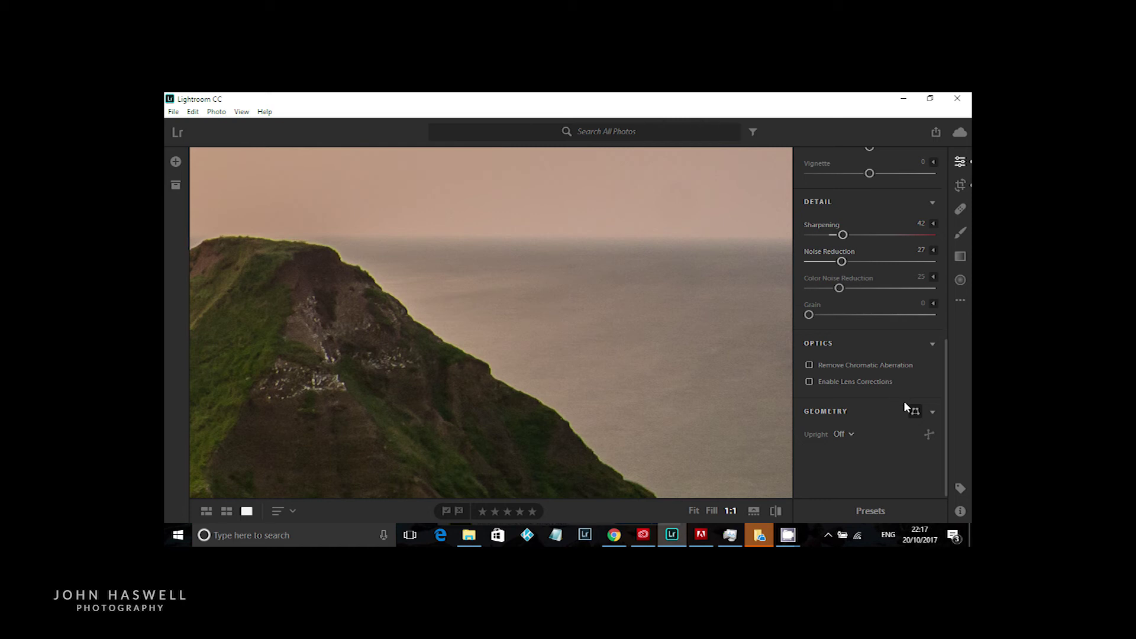
left_click(809, 365)
left_click(693, 511)
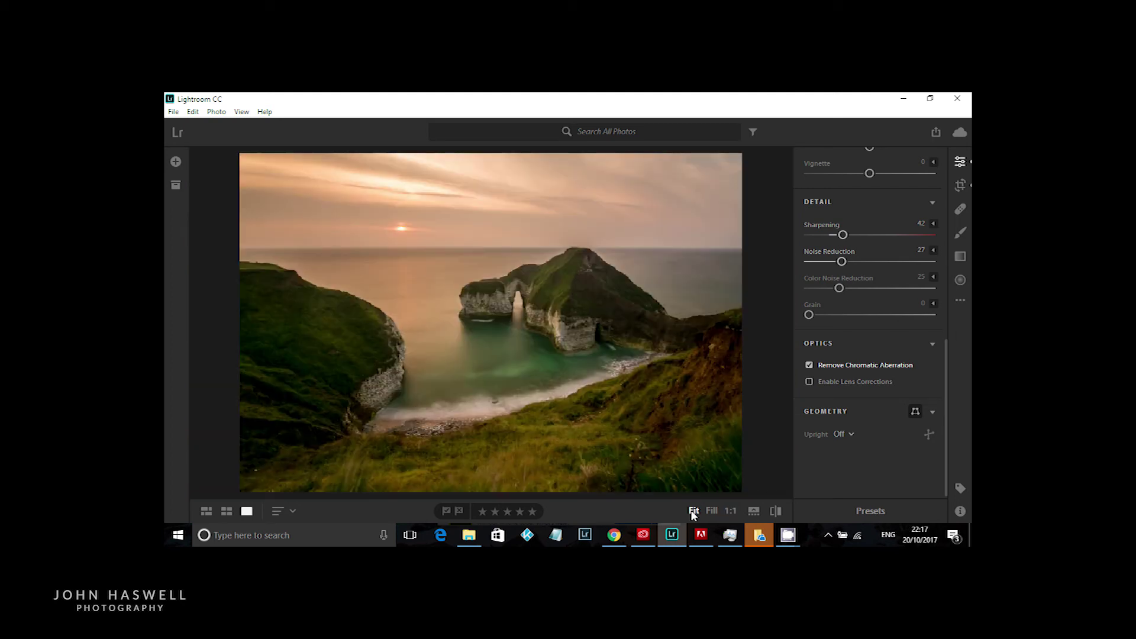
left_click(809, 381)
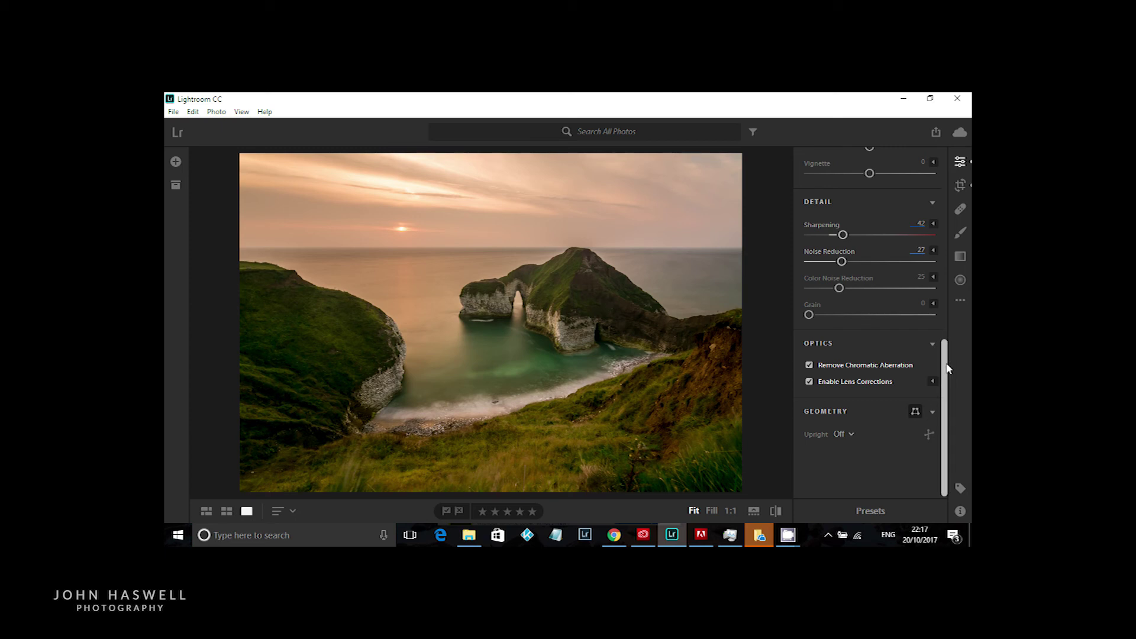
left_click_drag(947, 368, 943, 166)
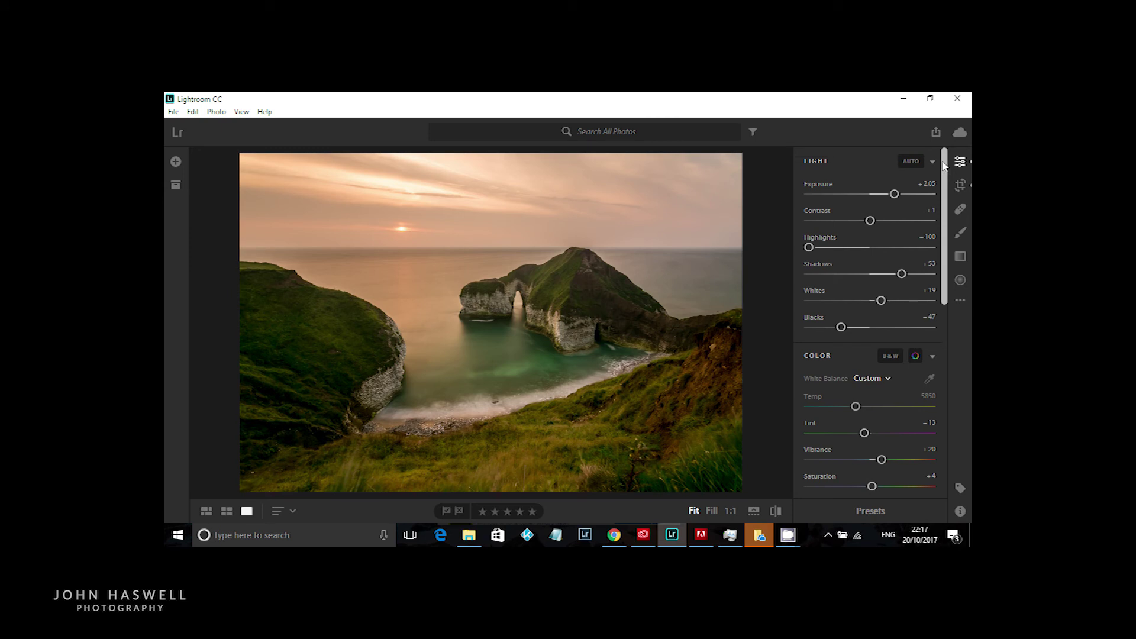
Step: Add a linear gradient down over the sky: Exposure -0.54, Highlights -10, Clarity +23
left_click(959, 258)
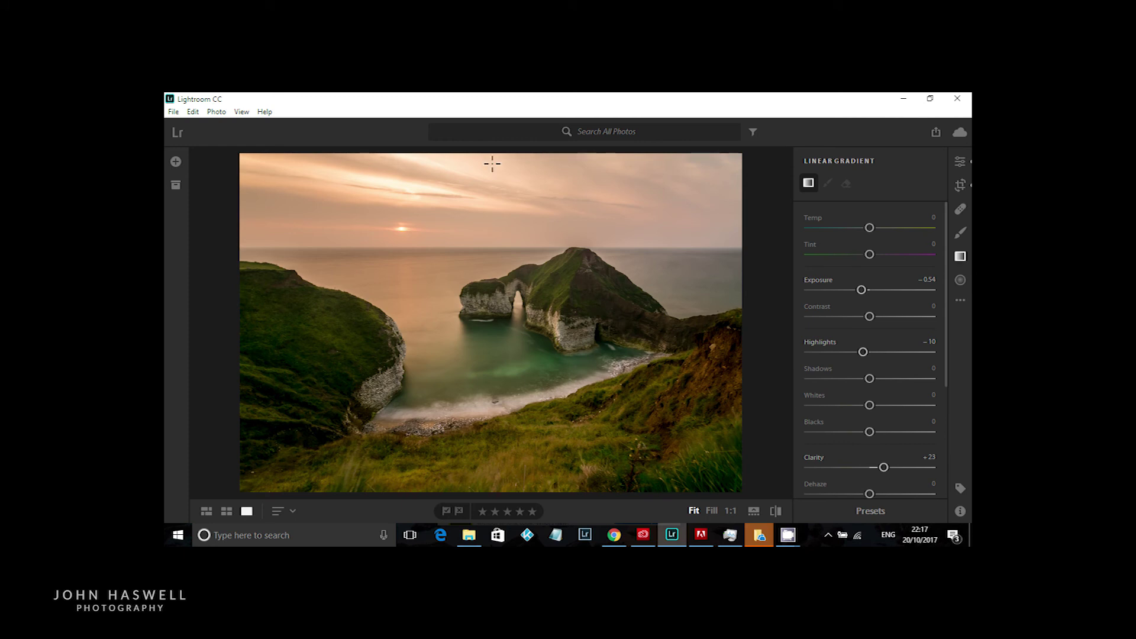
left_click_drag(480, 155, 479, 252)
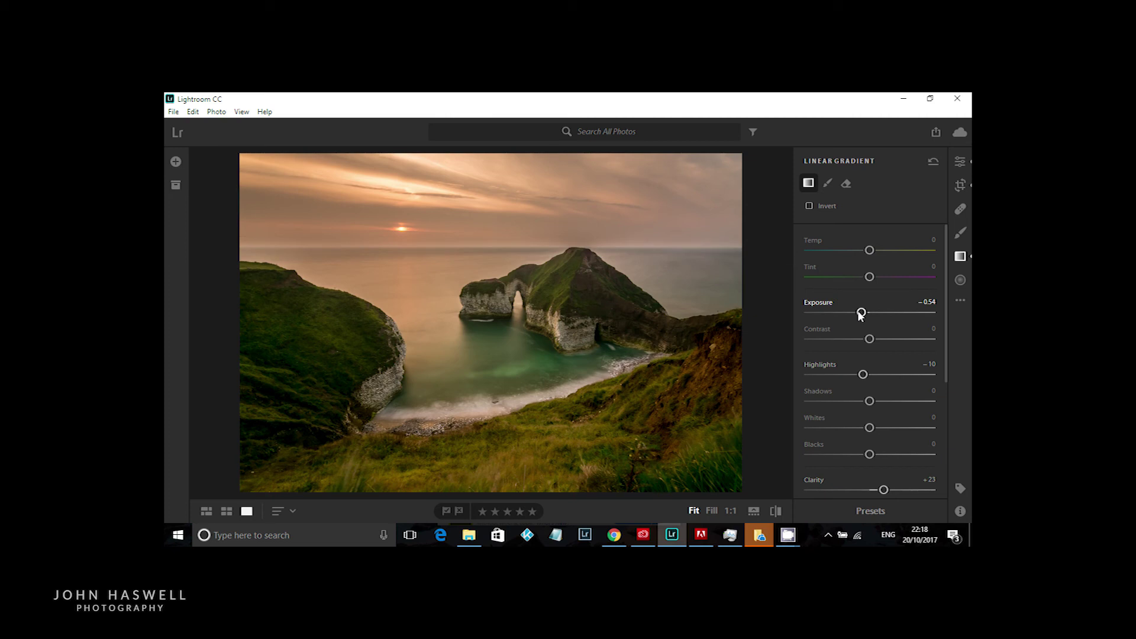
left_click(935, 308)
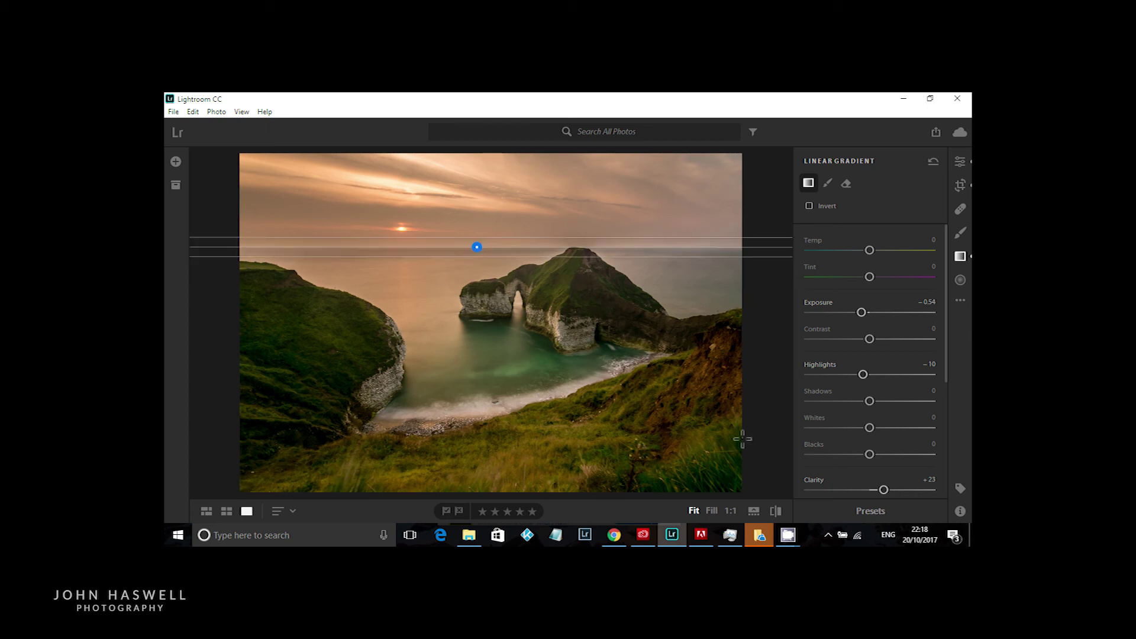
left_click(960, 162)
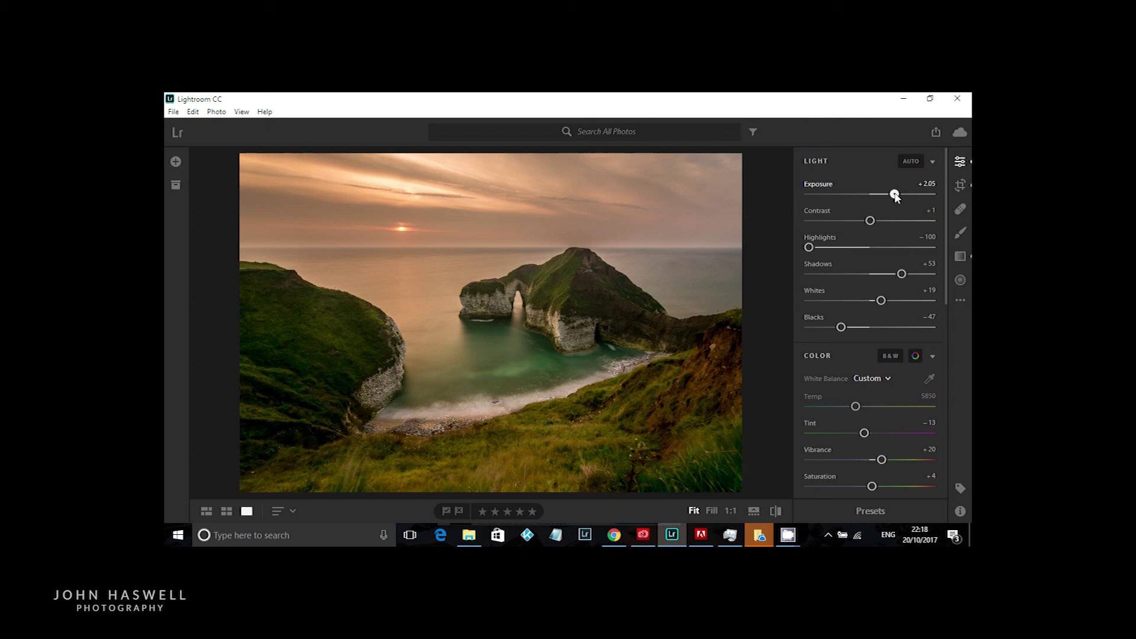
Step: Raise Exposure from +2.05 to +2.29 and compare the result against the unedited original
left_click_drag(895, 197, 899, 198)
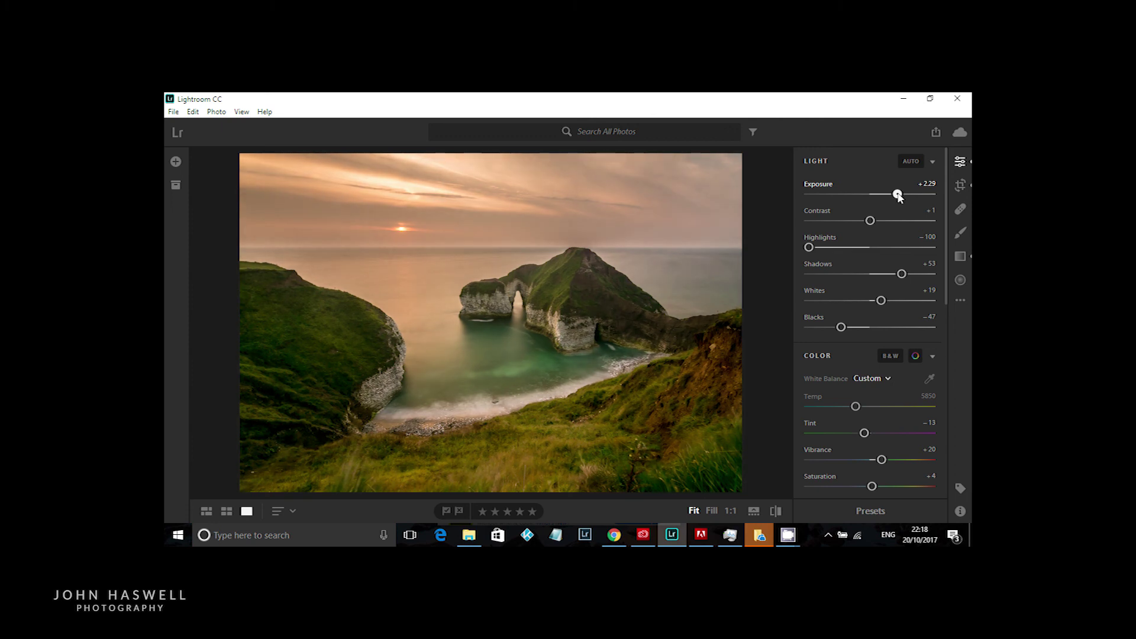
left_click(772, 509)
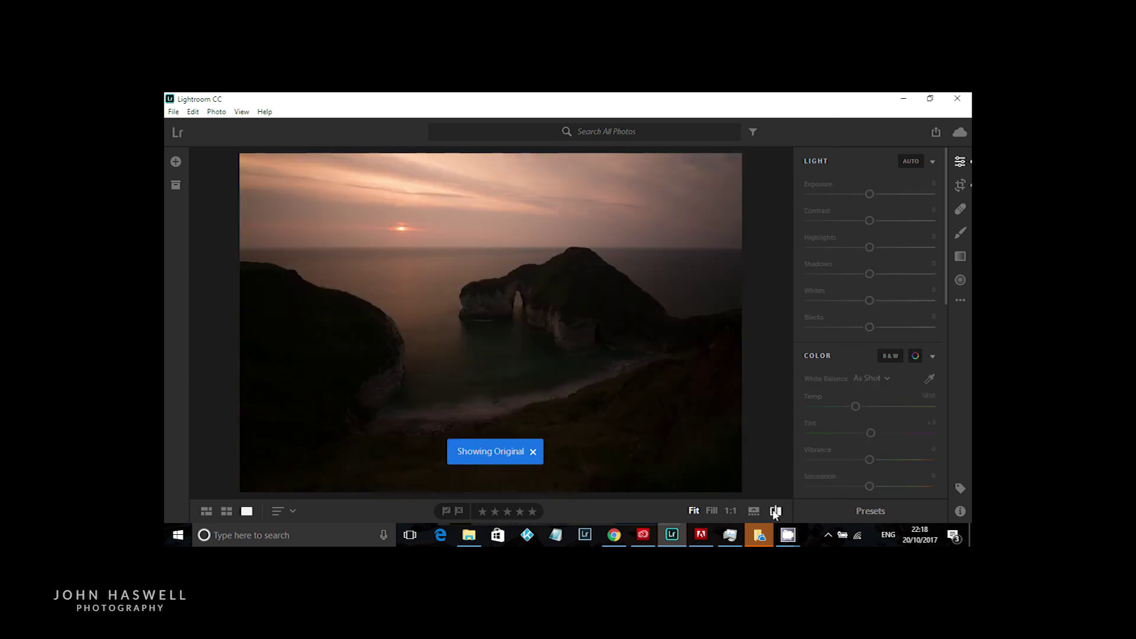
left_click(772, 509)
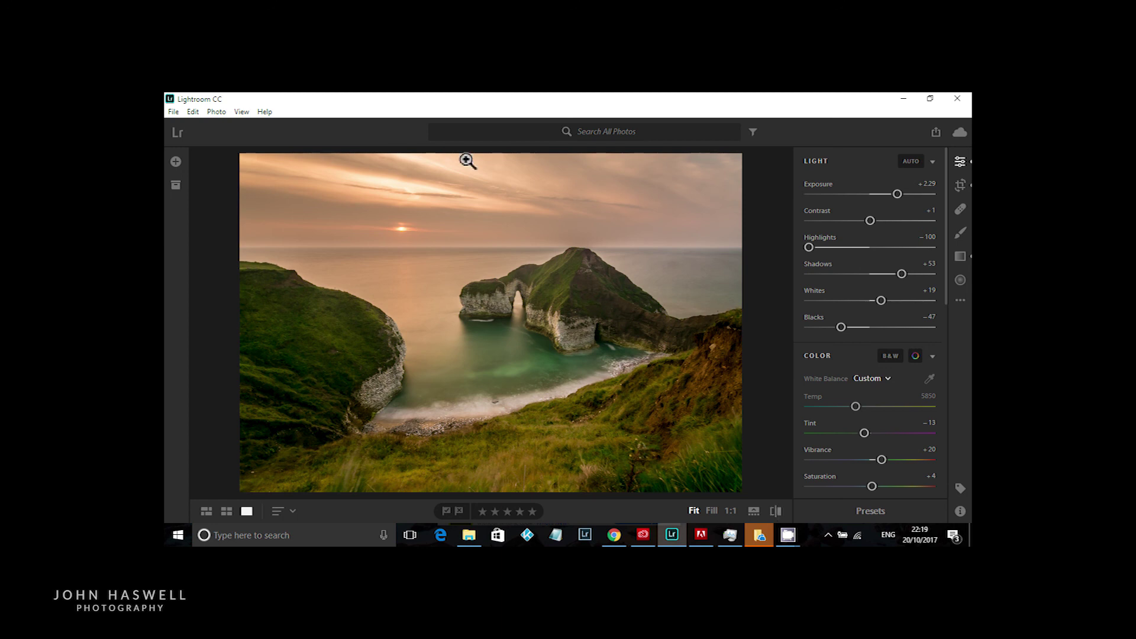
left_click(936, 133)
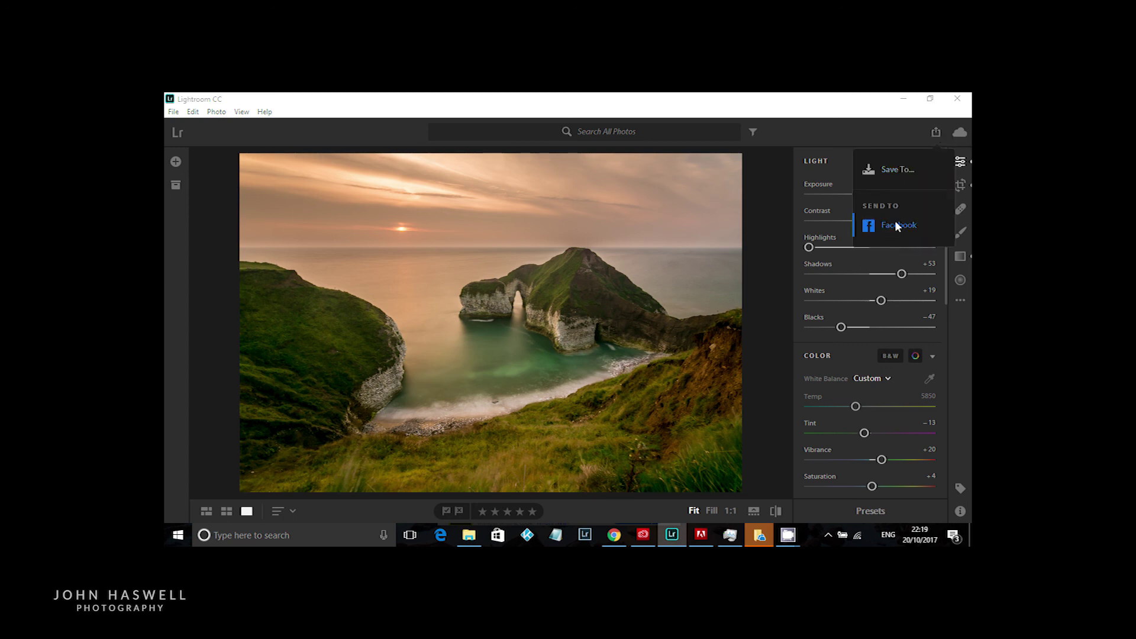
Step: Save the edited sea-arch photo as a full-size JPEG into the desktop Flamborough folder
left_click(893, 170)
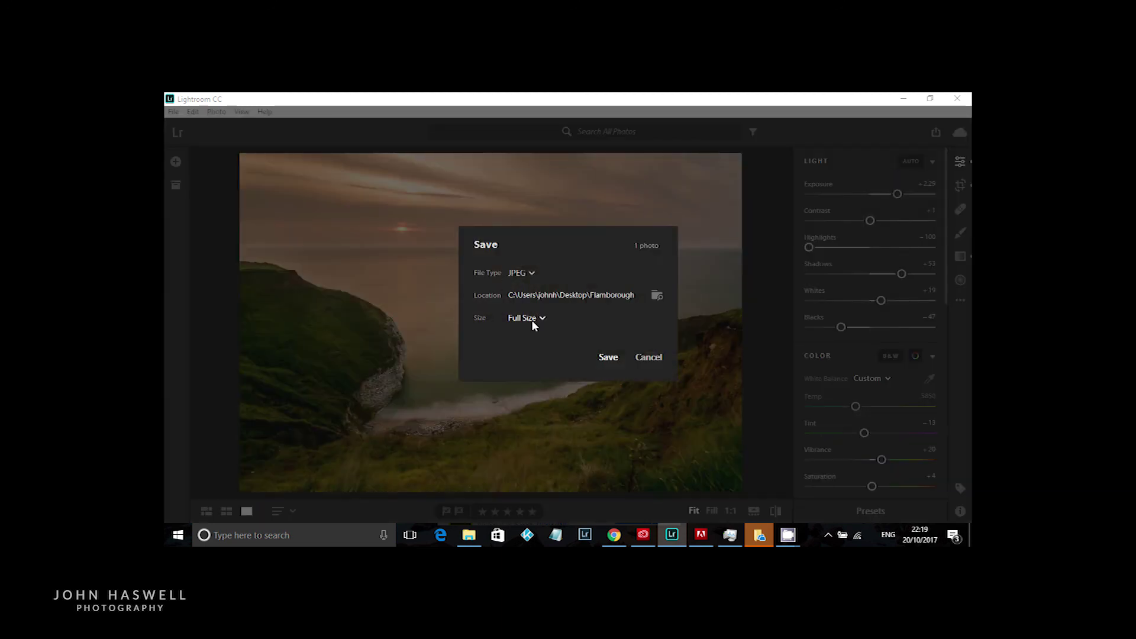
left_click(616, 358)
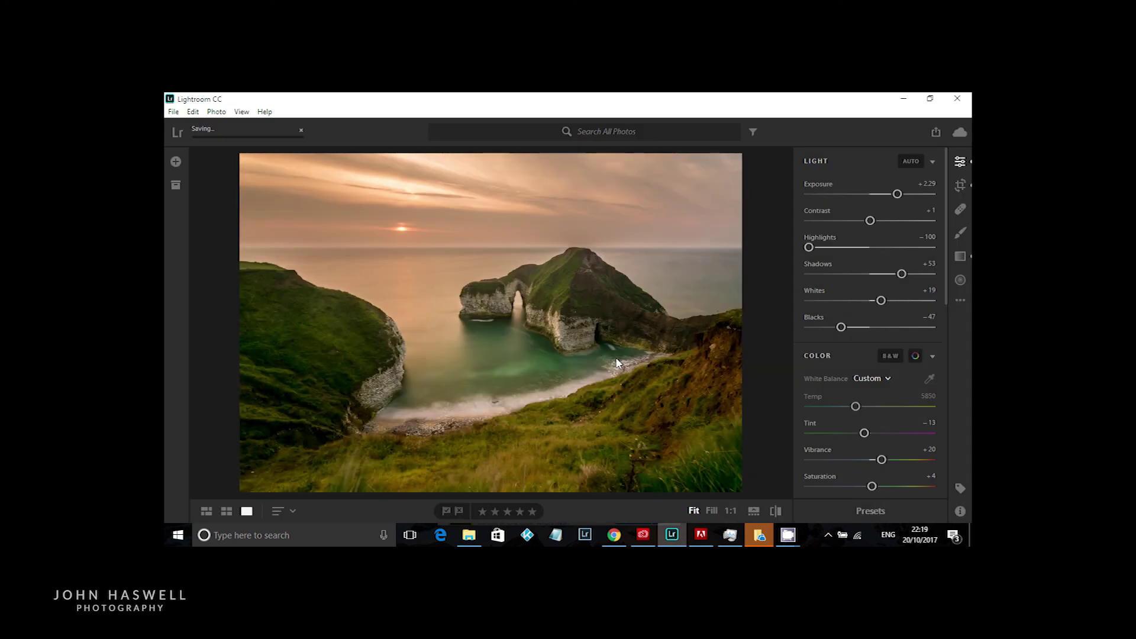